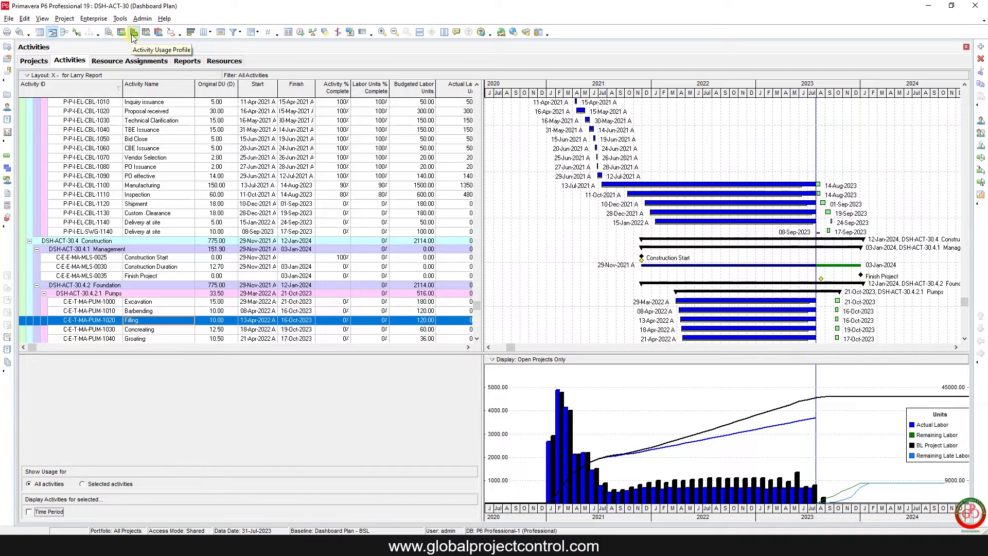
- Review the View menu's pane arrangement options and close it without changes
click(42, 19)
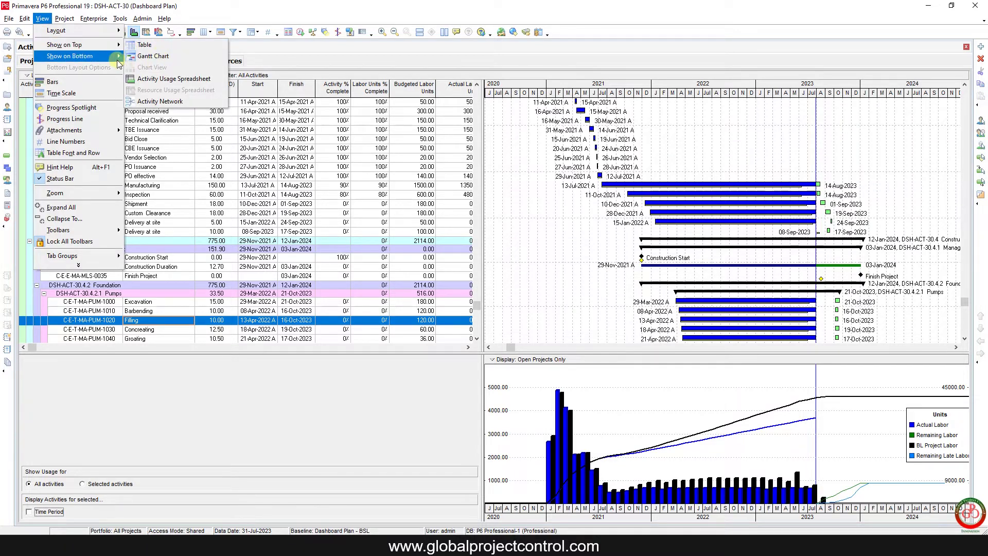
mouse_move(113, 61)
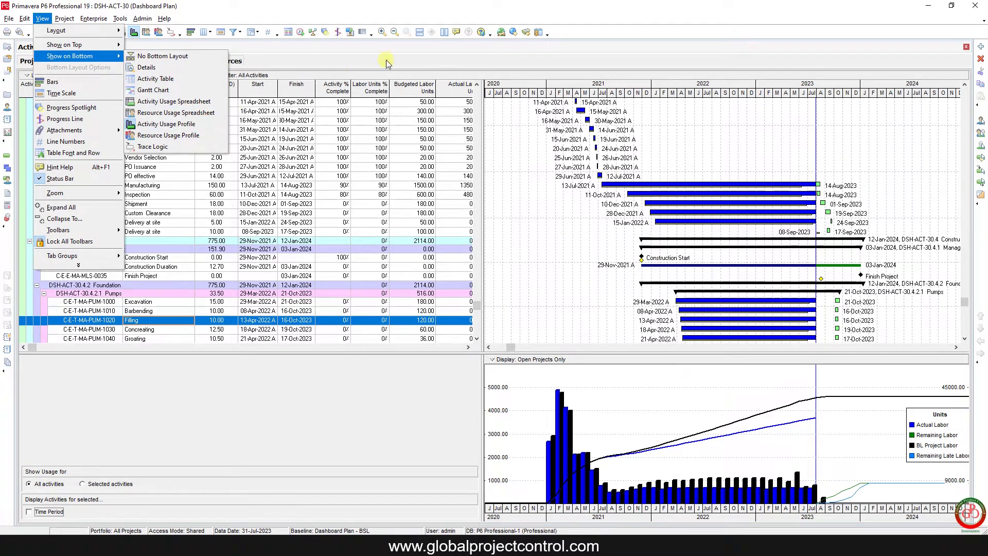
click(458, 50)
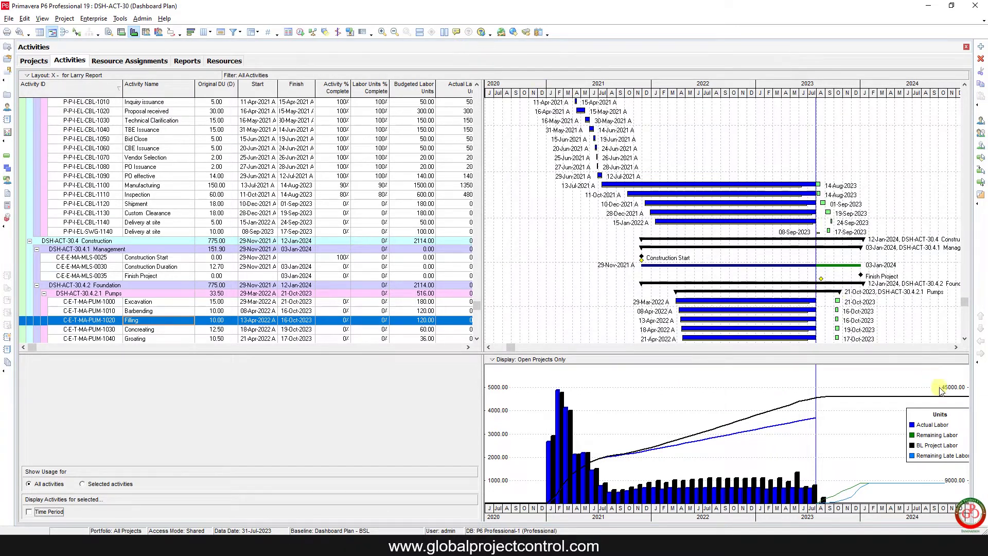
- Nudge the Units legend left and raise the splitter to enlarge the labor profile pane
click(929, 438)
drag(930, 439, 918, 438)
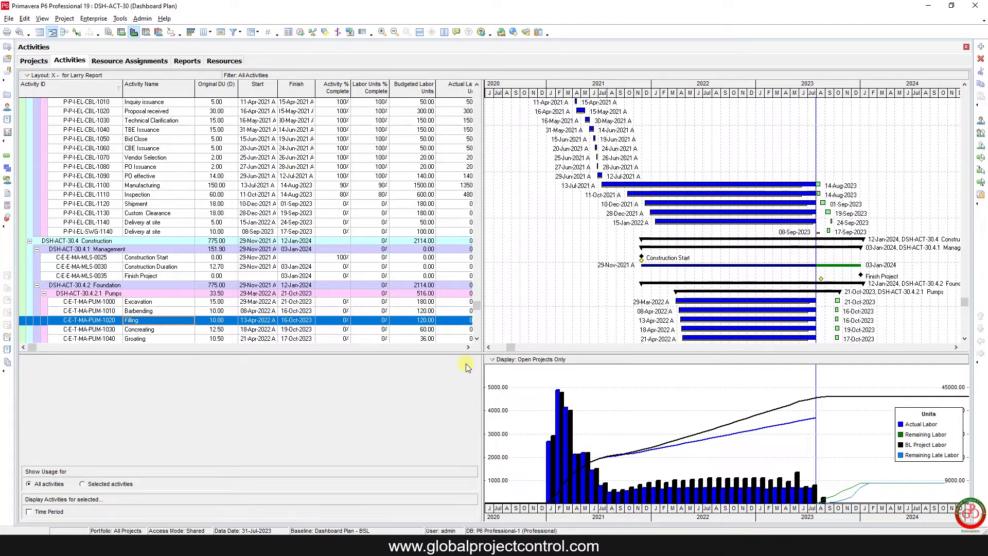
drag(467, 354, 466, 312)
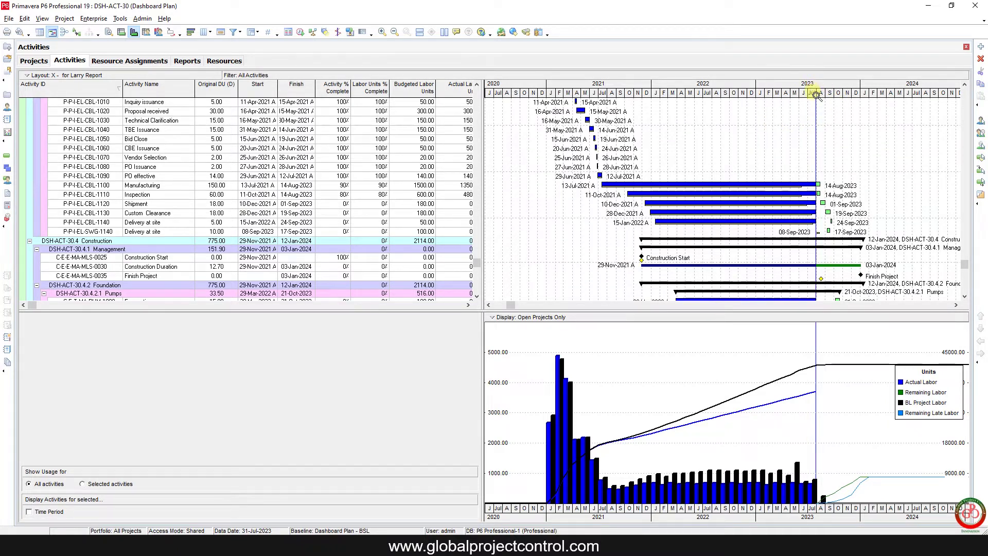
- Set the Gantt timescale date interval to Month/Week
right_click(786, 107)
click(814, 150)
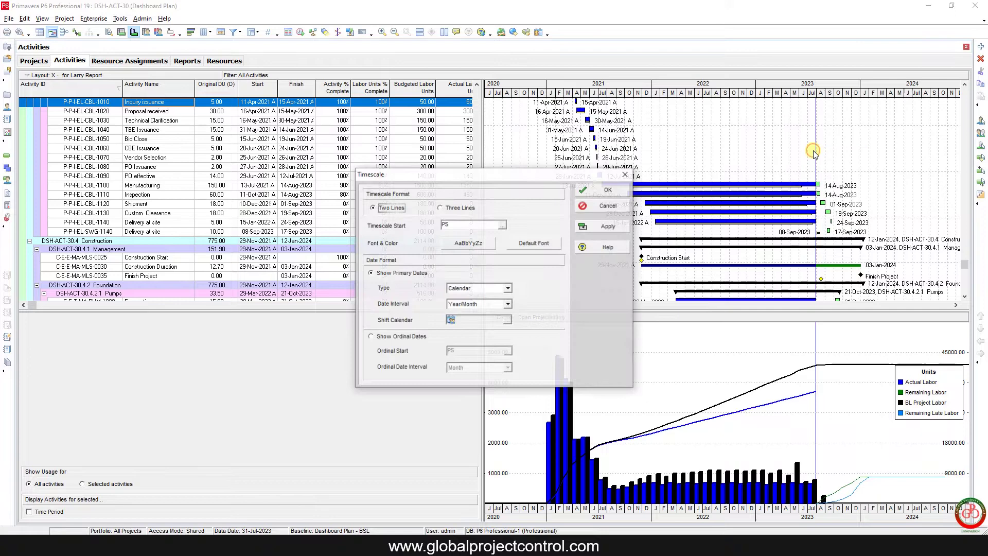
click(483, 304)
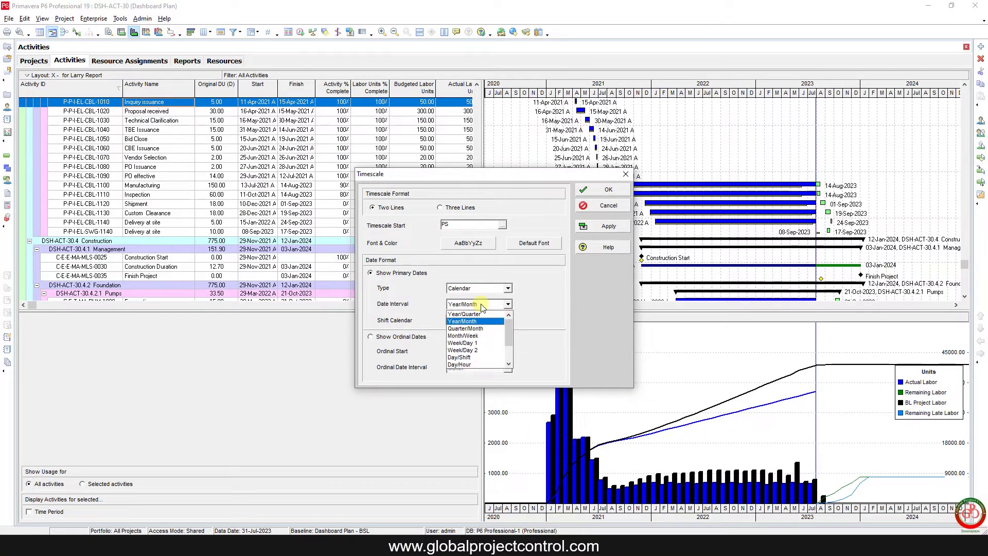
click(482, 336)
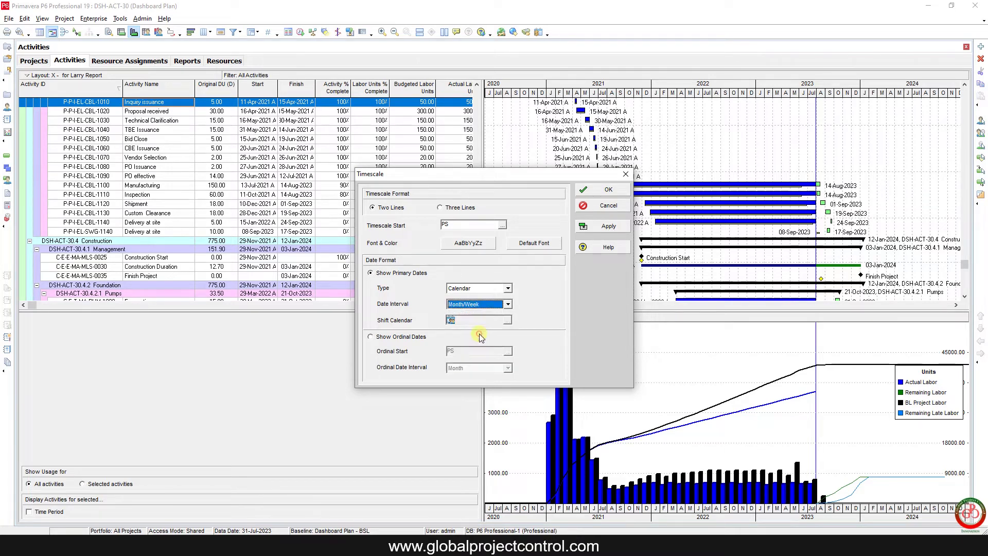
click(608, 227)
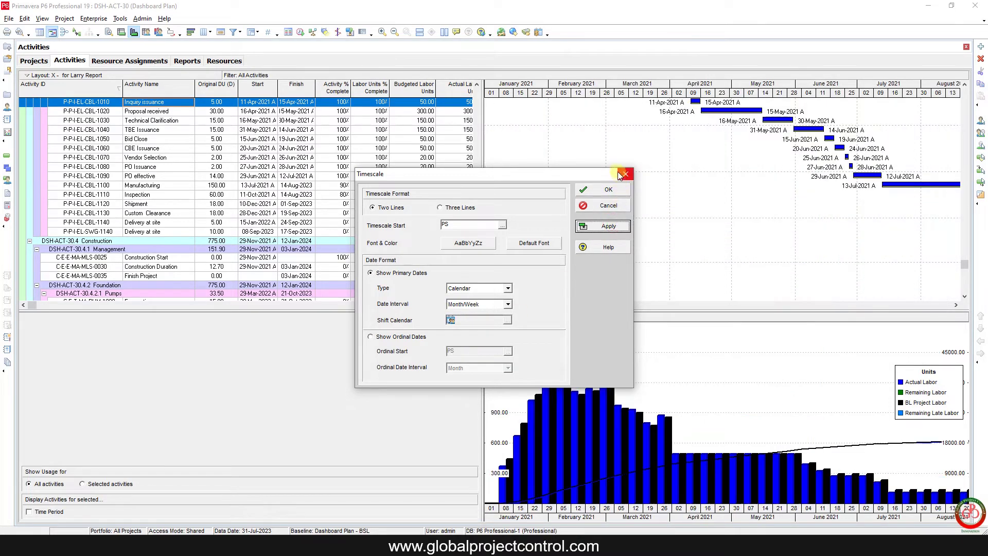
click(602, 190)
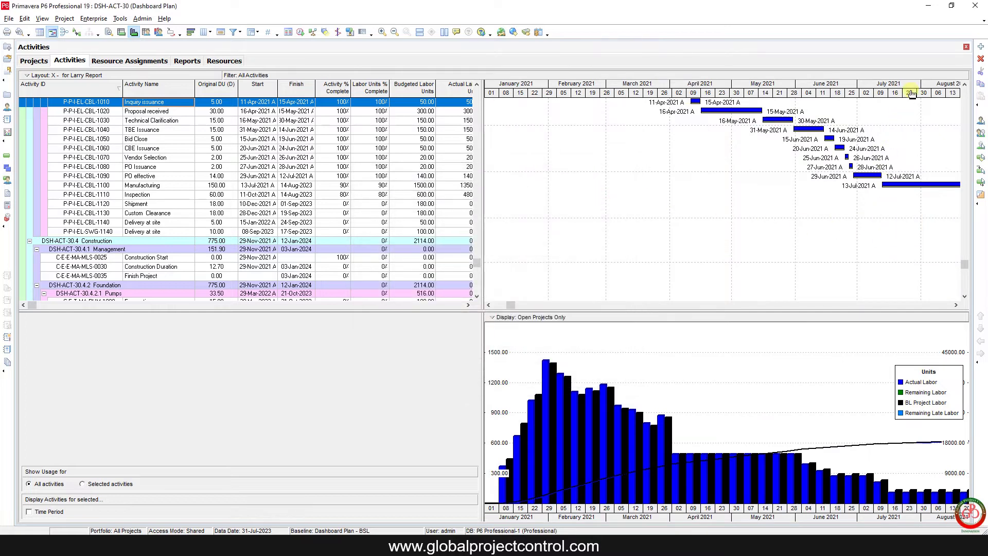
- Scroll the timescale forward to show April through November 2023
drag(915, 97, 544, 97)
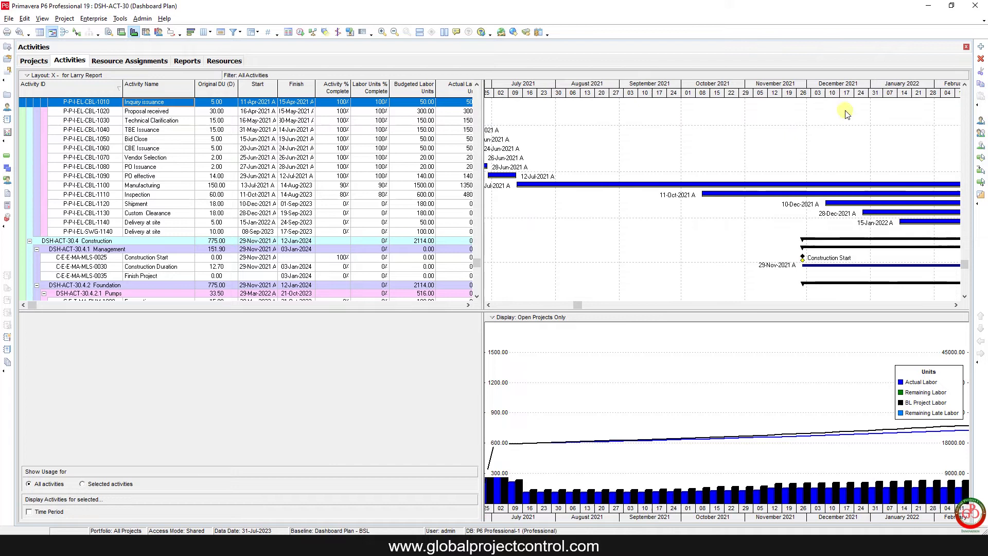
click(947, 306)
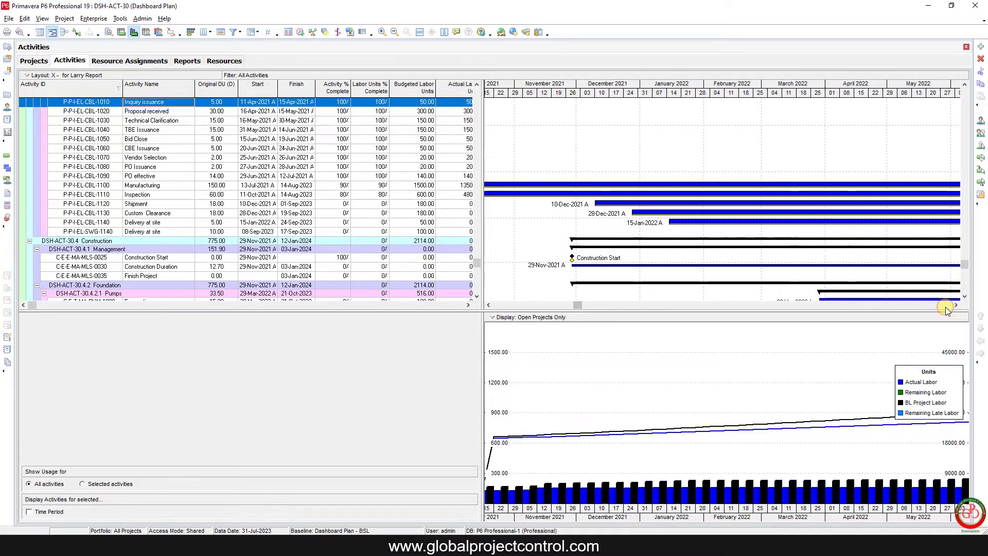
click(948, 306)
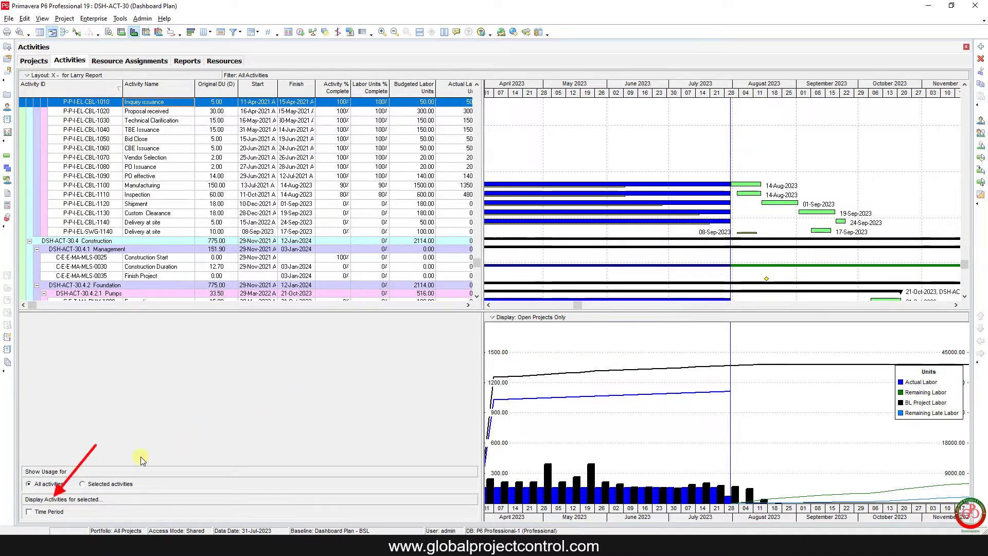
- Enable Time Period display and select the 28-Jul to mid-August 2023 weeks on the profile
click(39, 512)
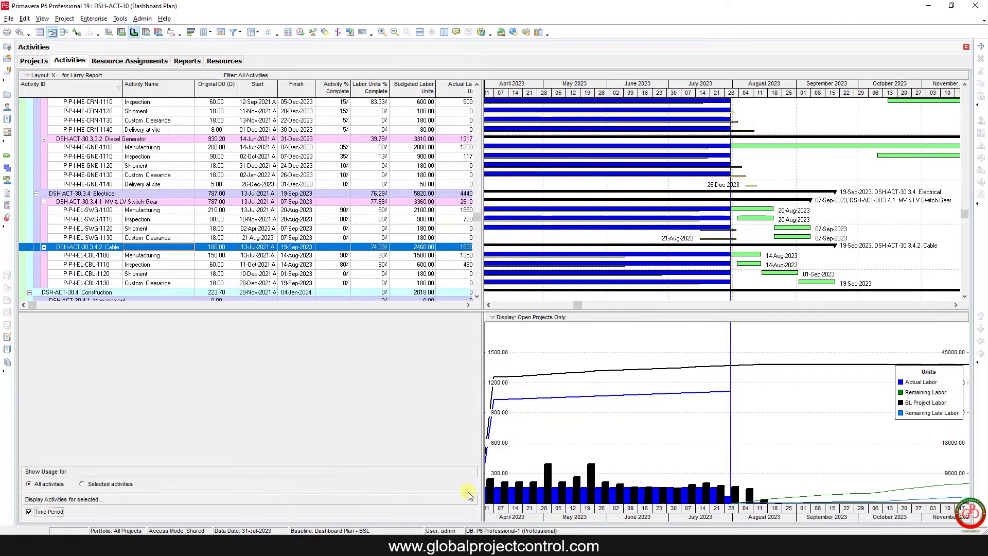
click(732, 509)
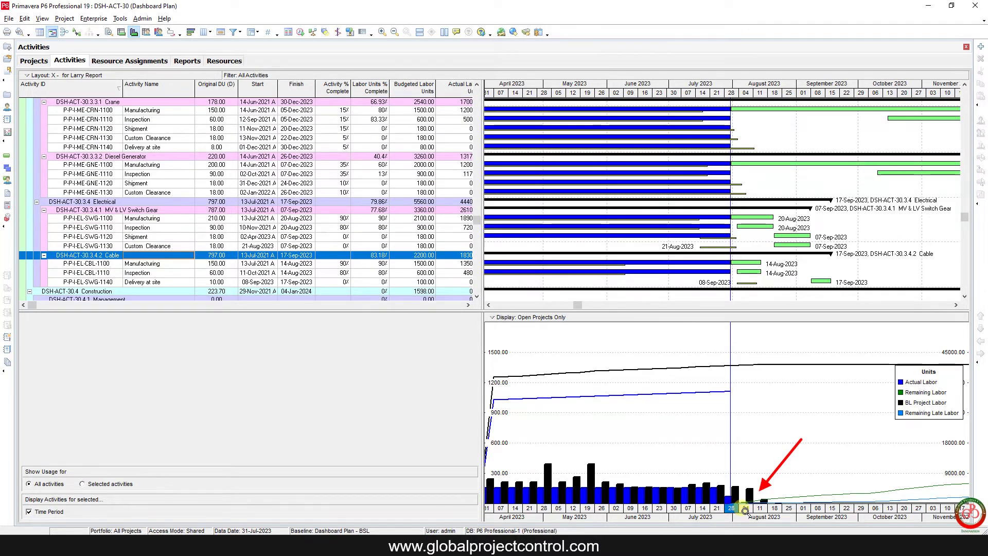
drag(745, 511, 779, 516)
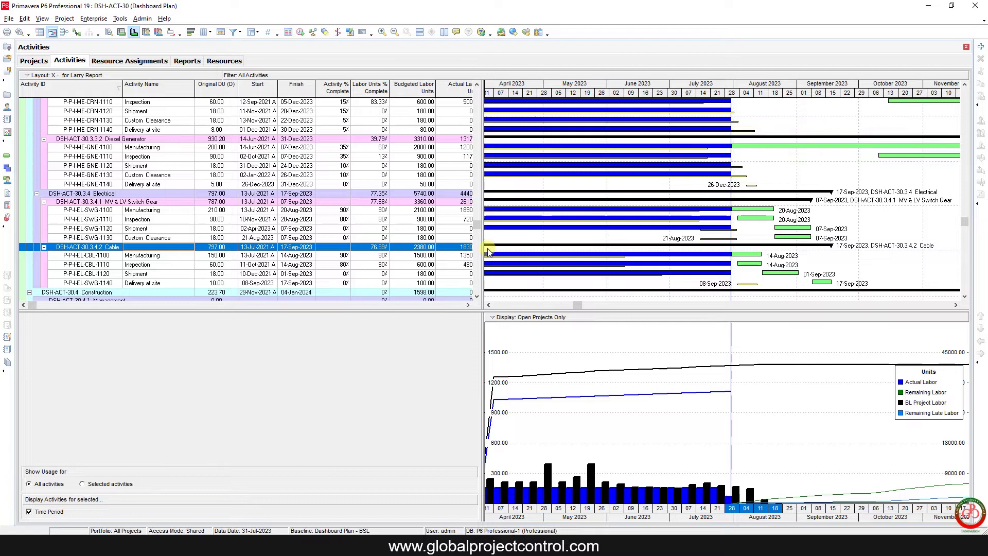
drag(477, 221, 477, 125)
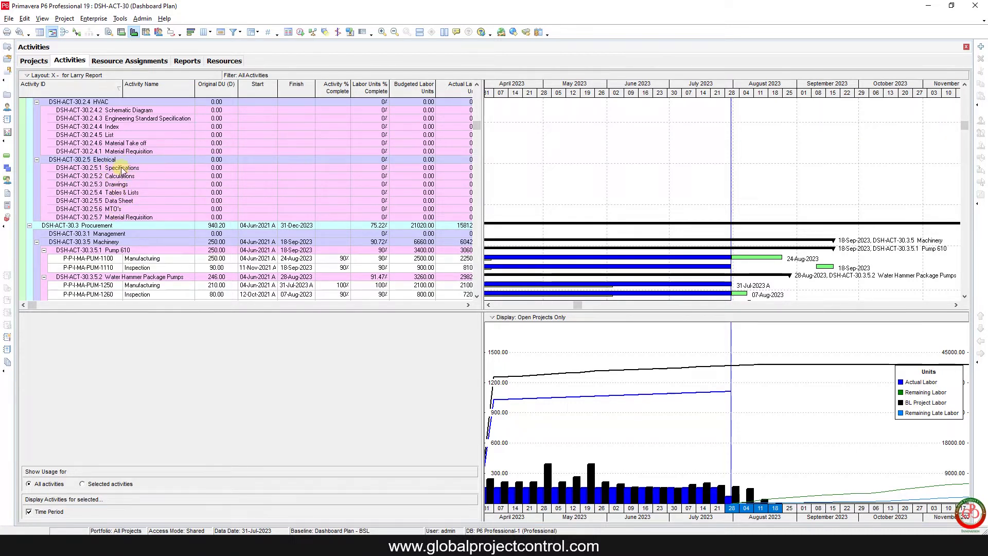
- Turn on Hide if empty in Group and Sort, then scroll the table to the top
click(252, 34)
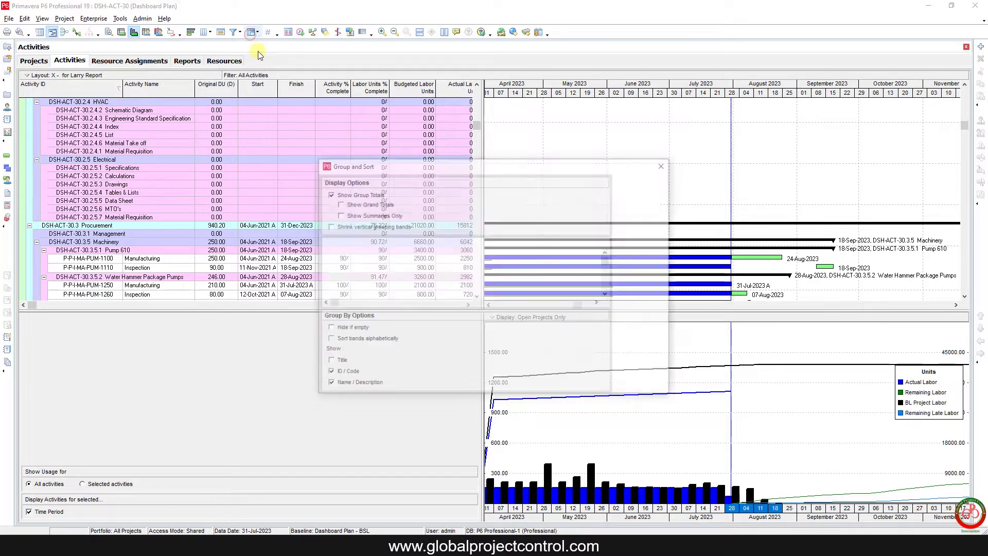
click(328, 329)
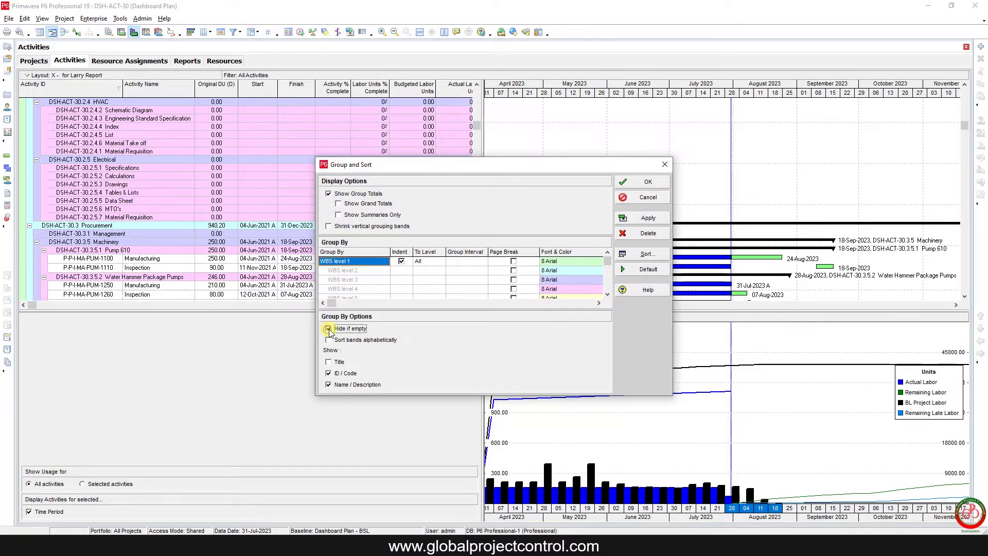
click(643, 218)
click(641, 182)
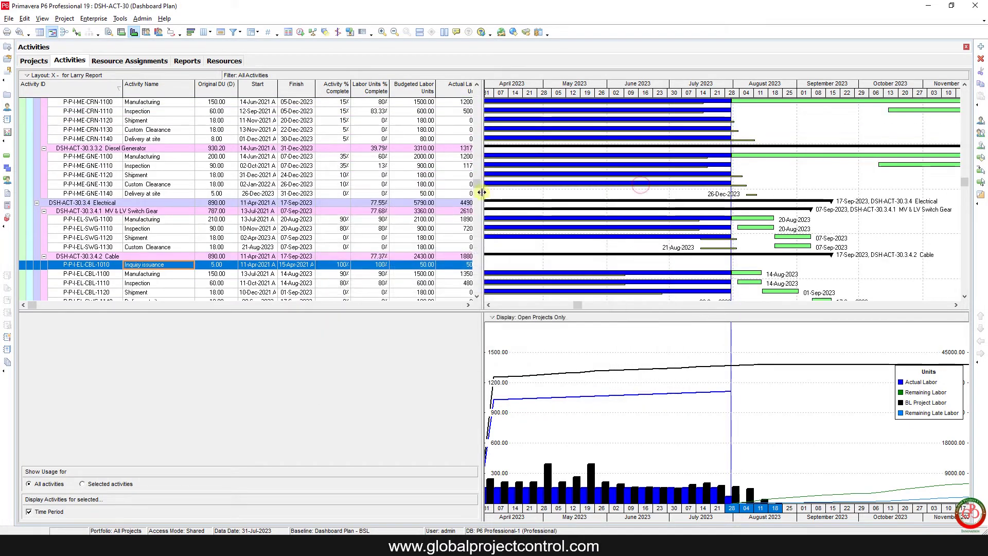
drag(477, 183, 451, 294)
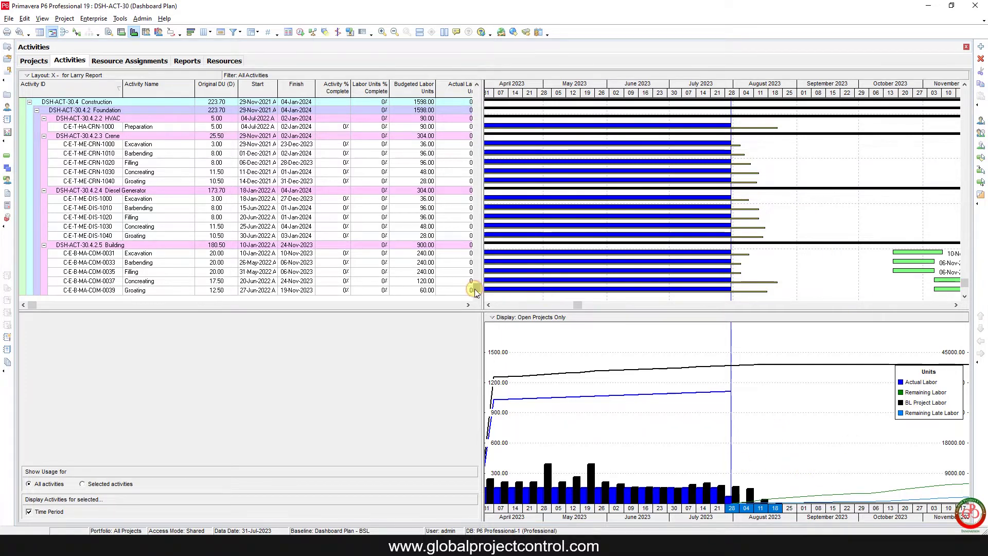
drag(474, 289, 475, 96)
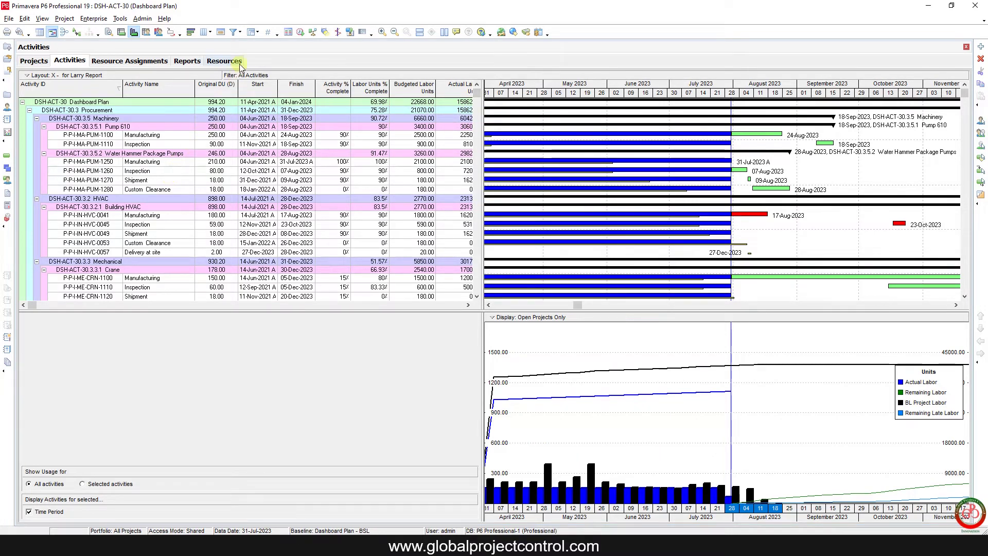
- Replace the WBS grouping with DSH-30 - Discipline, limited to level 1
click(250, 34)
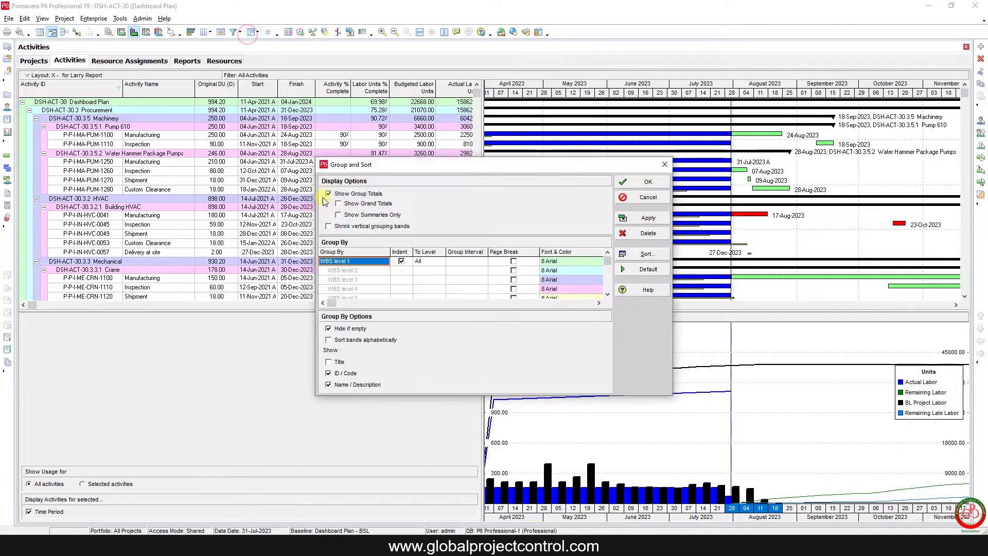
click(638, 233)
click(348, 261)
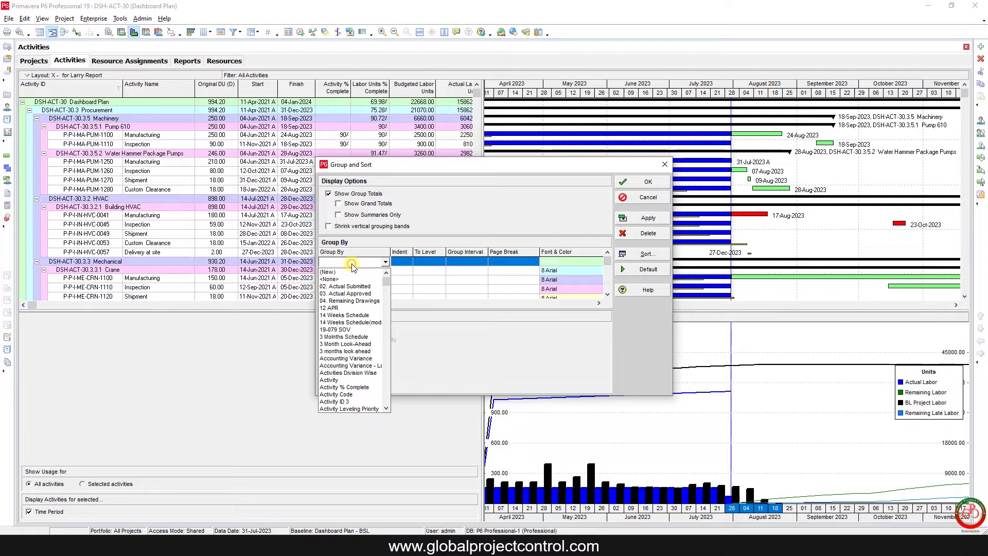
key(d)
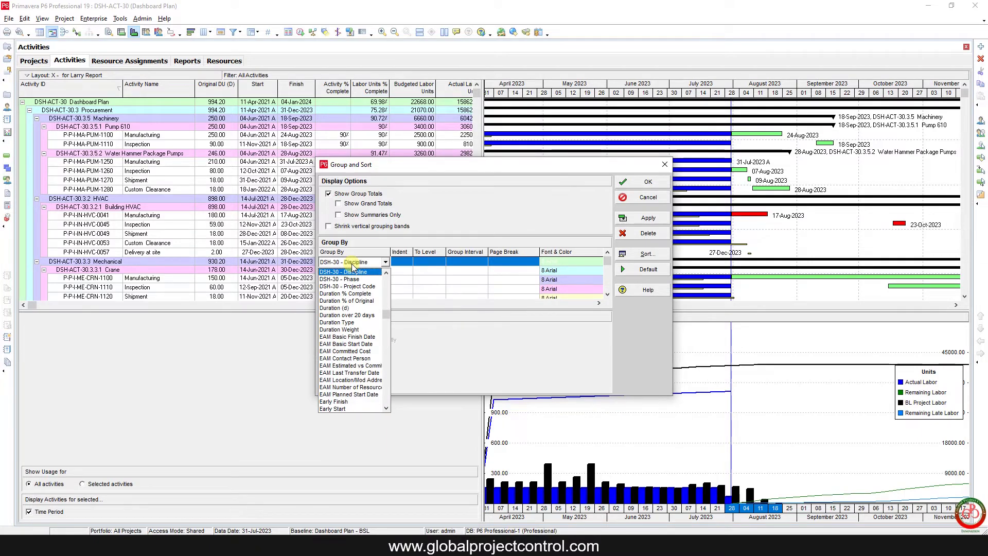
click(364, 272)
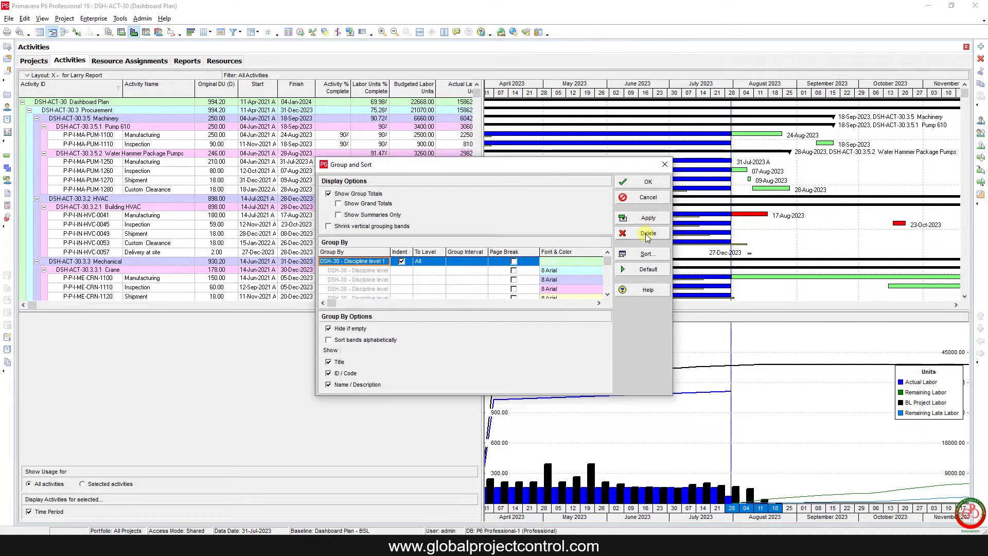
click(433, 263)
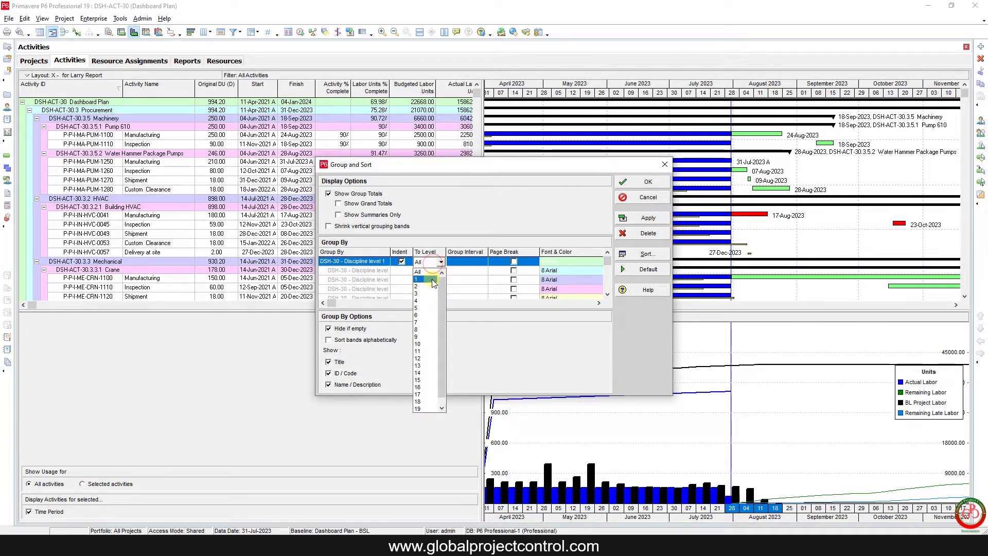
click(433, 280)
- Add DSH-30 - Phase as the second grouping level and review the regrouped table
click(367, 271)
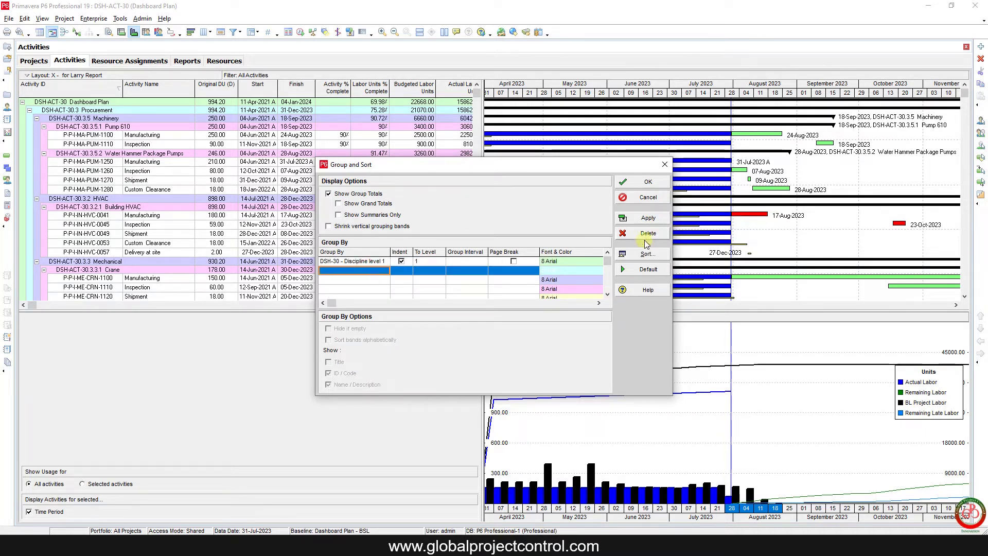
click(384, 271)
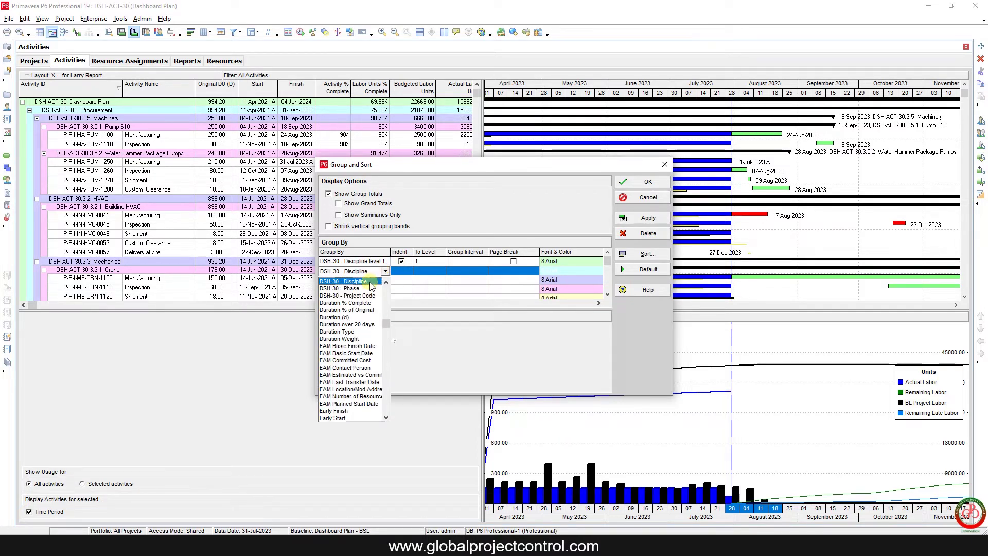
click(340, 288)
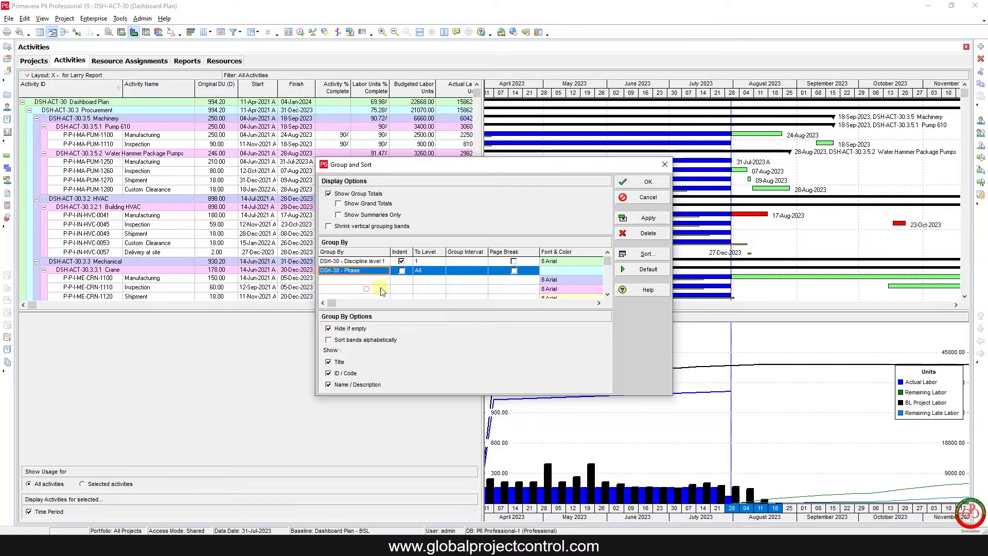
click(644, 218)
click(647, 183)
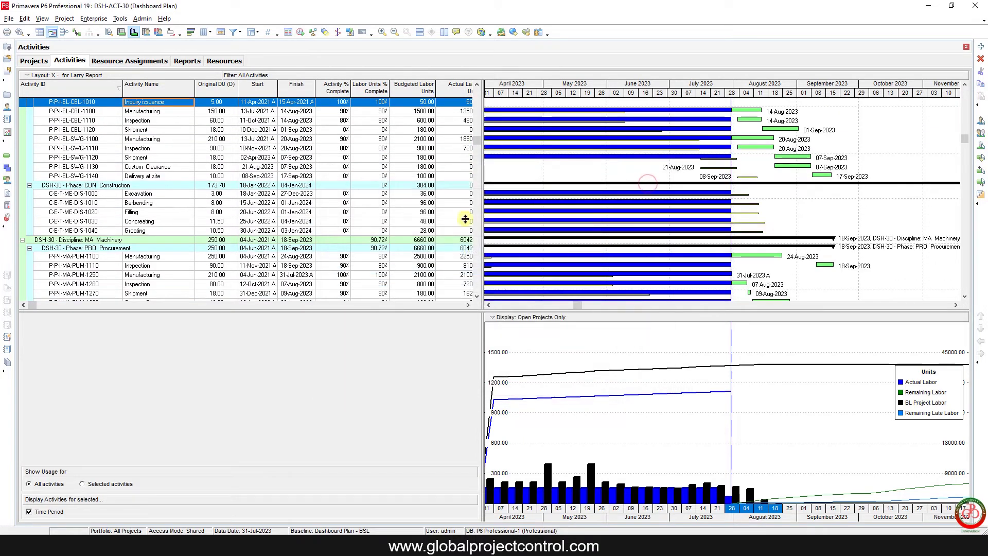
drag(477, 137, 479, 84)
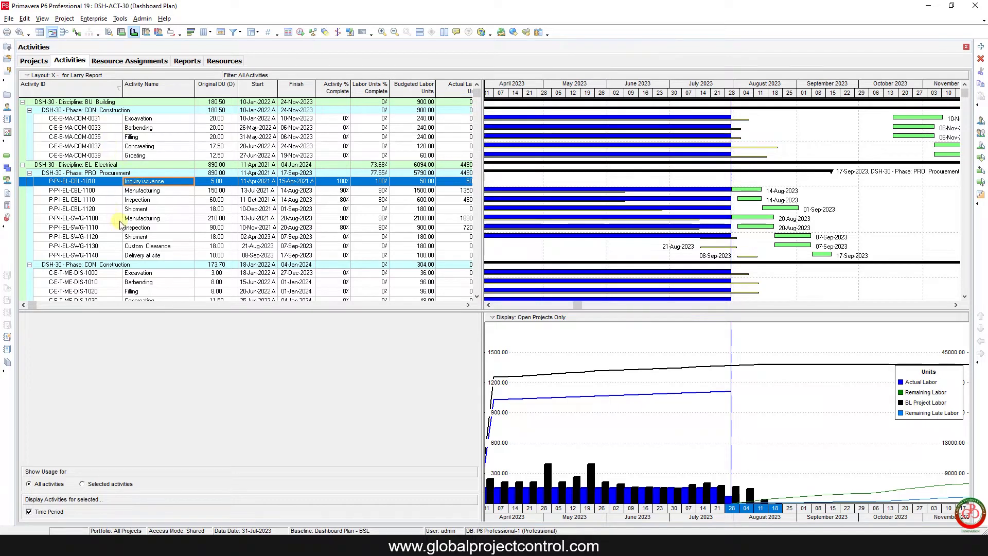
scroll(127, 224, down, 3)
scroll(127, 224, down, 3)
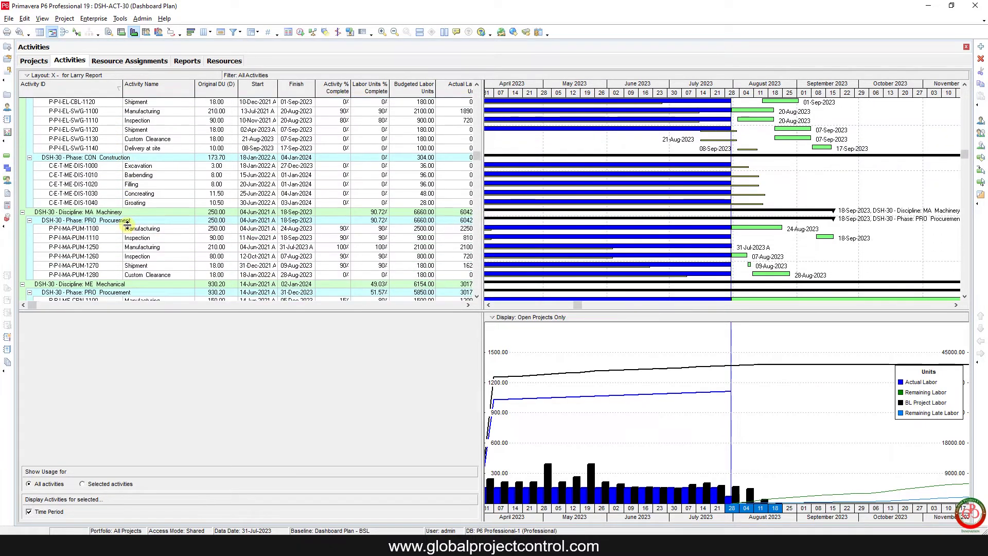
scroll(127, 224, up, 6)
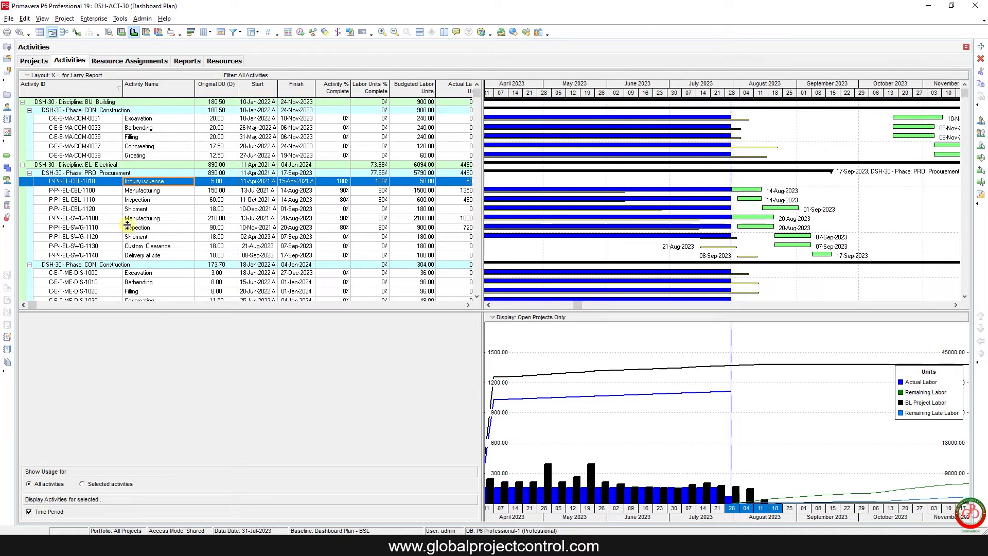
scroll(127, 224, down, 10)
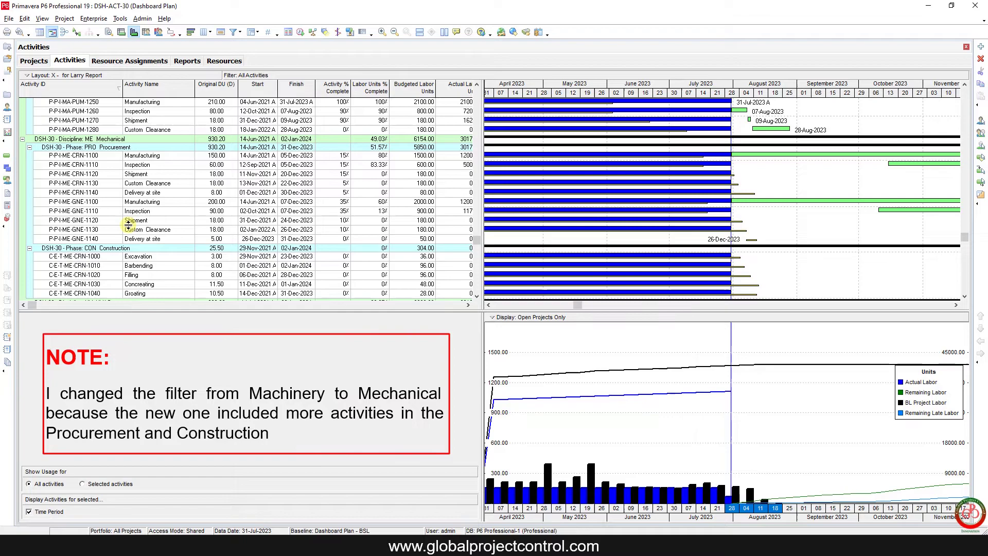
scroll(128, 224, down, 1)
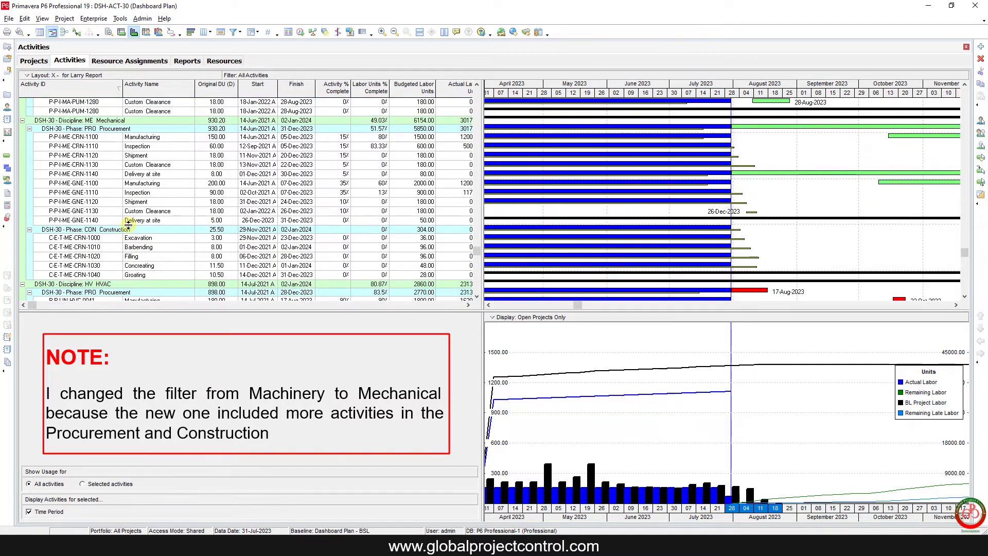
scroll(128, 224, up, 2)
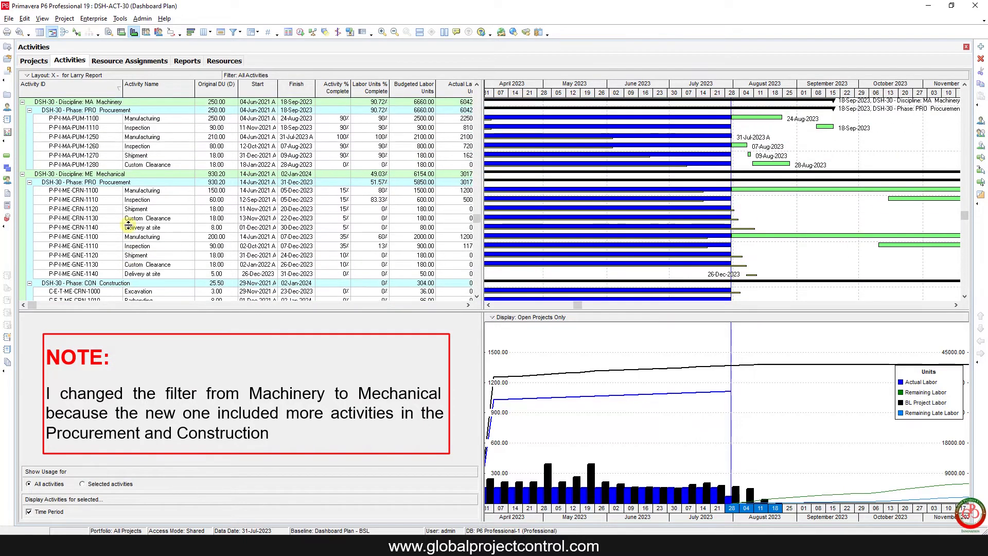
- Set (Untitled Filter)_2 to DSH-30 - Discipline is under ME Mechanical and apply it
click(235, 33)
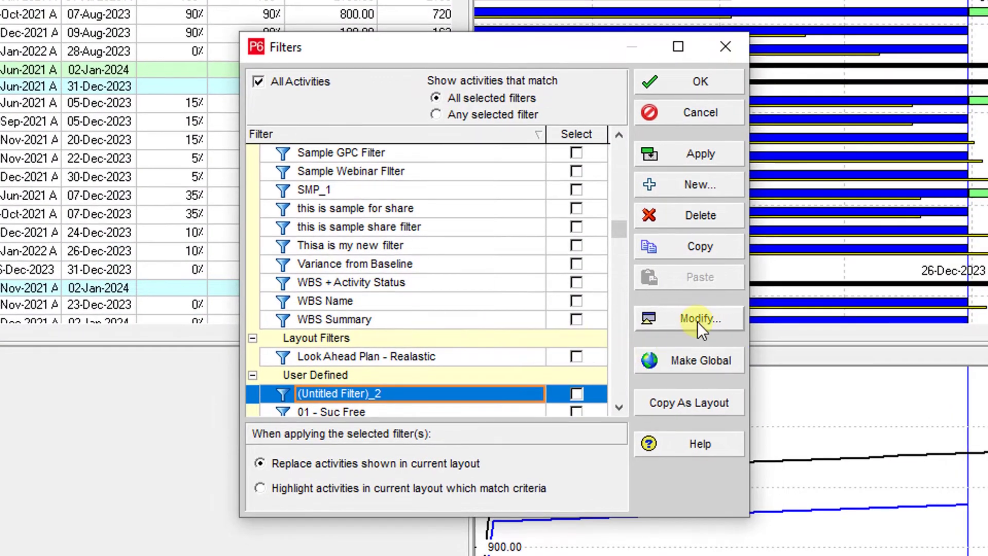
click(700, 322)
click(341, 217)
text(ds)
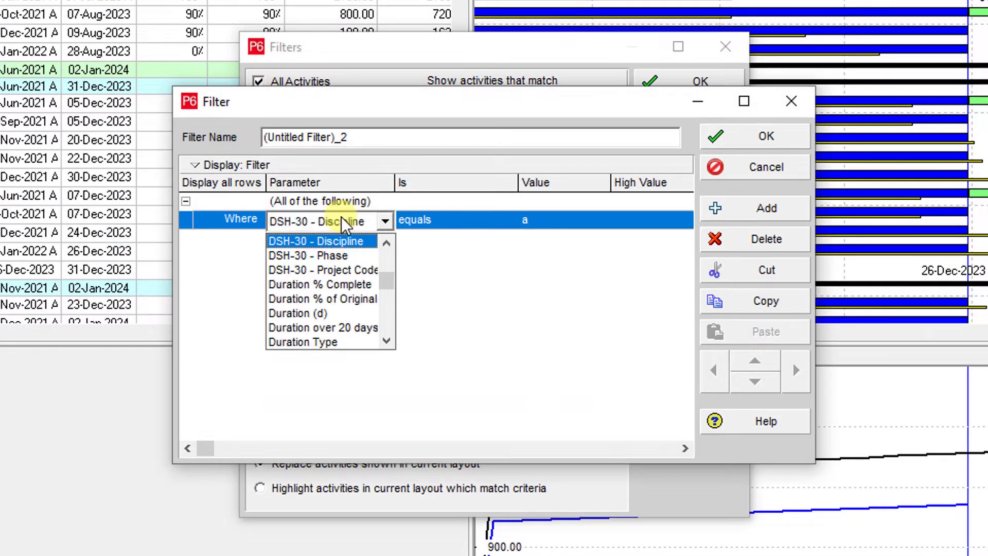
click(344, 241)
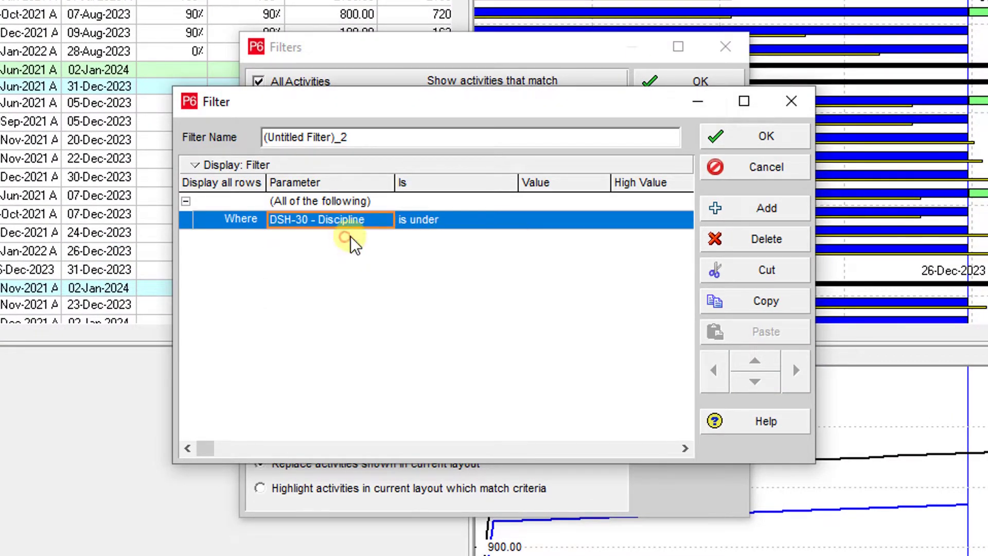
click(492, 216)
click(564, 217)
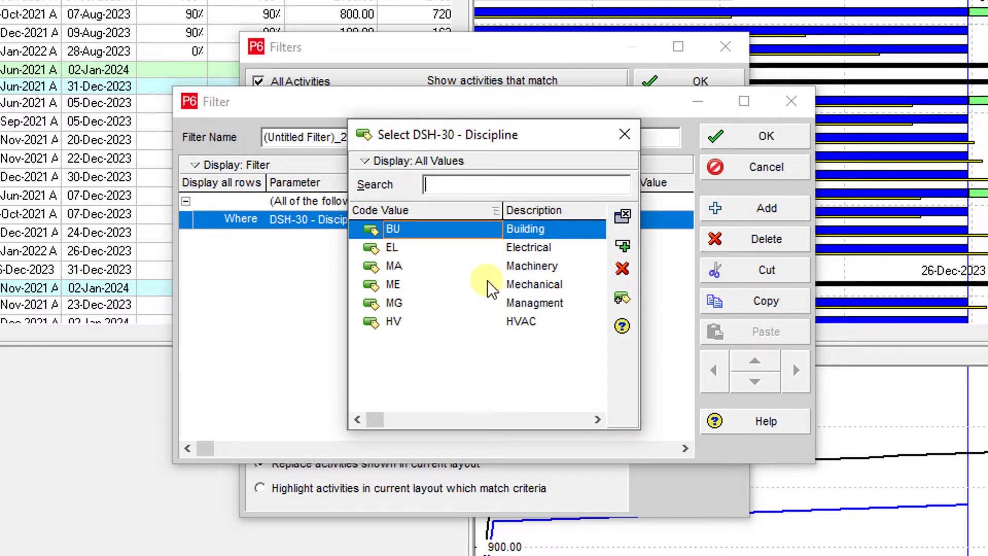
click(488, 283)
click(622, 244)
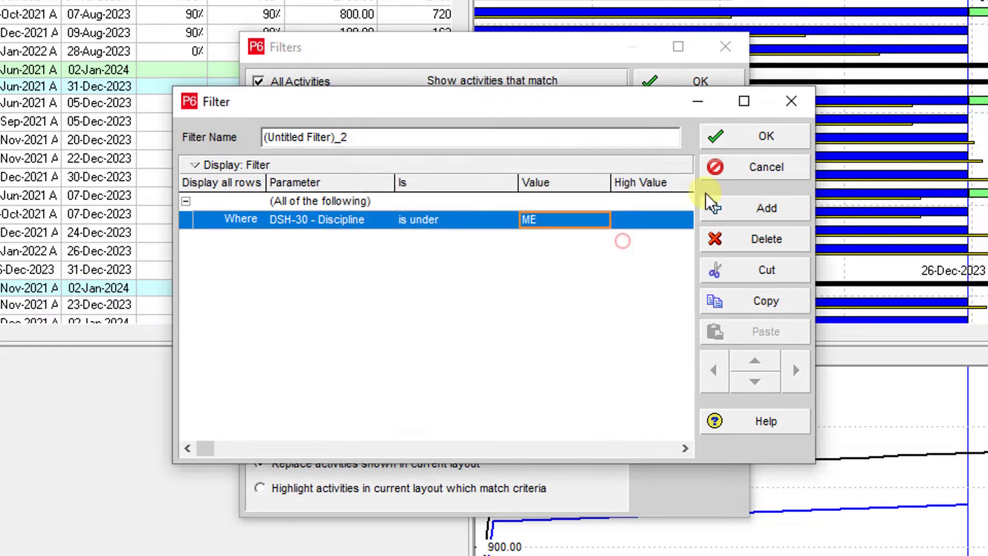
click(770, 135)
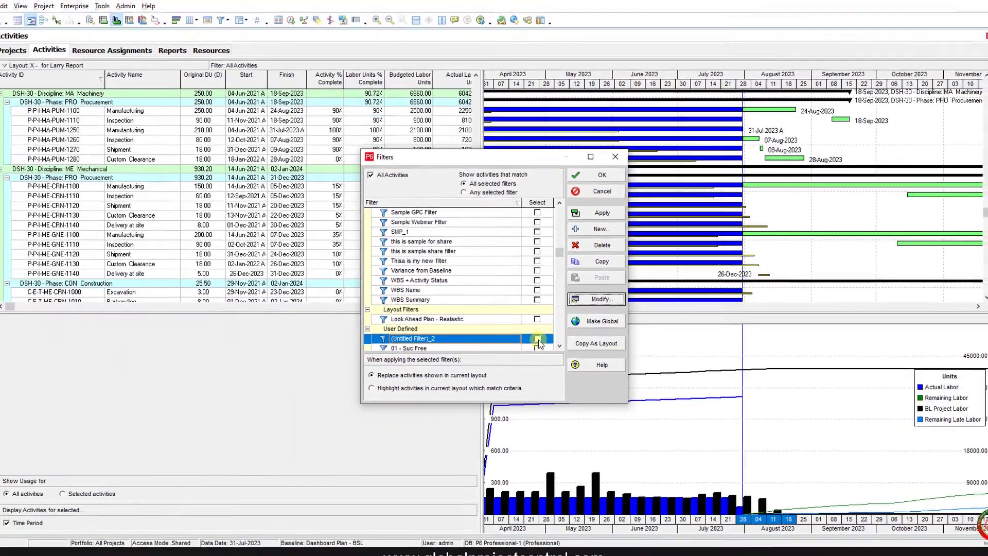
click(537, 338)
click(600, 175)
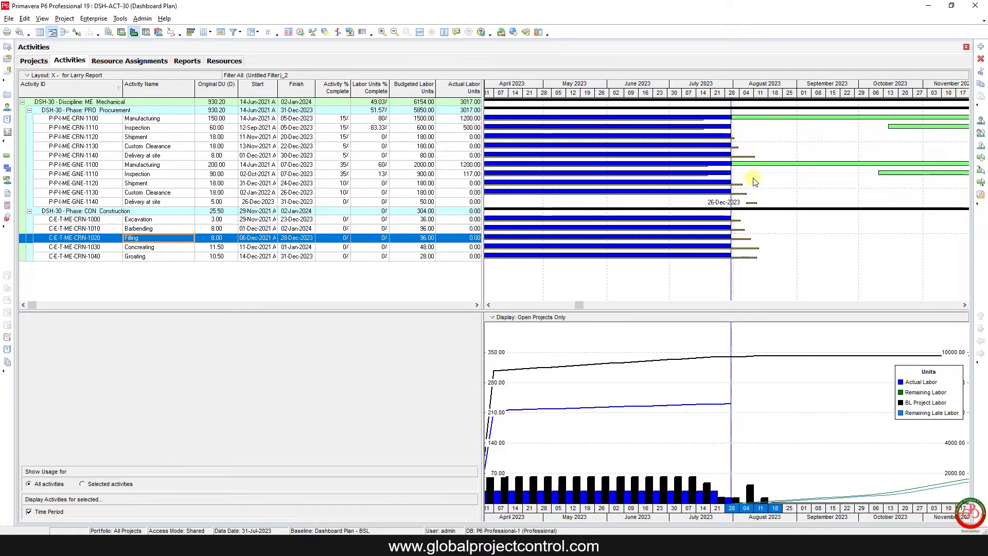
- Enable vertical sight lines in Bar Chart Options: major every 1 Month, minor every 1 Week
right_click(775, 227)
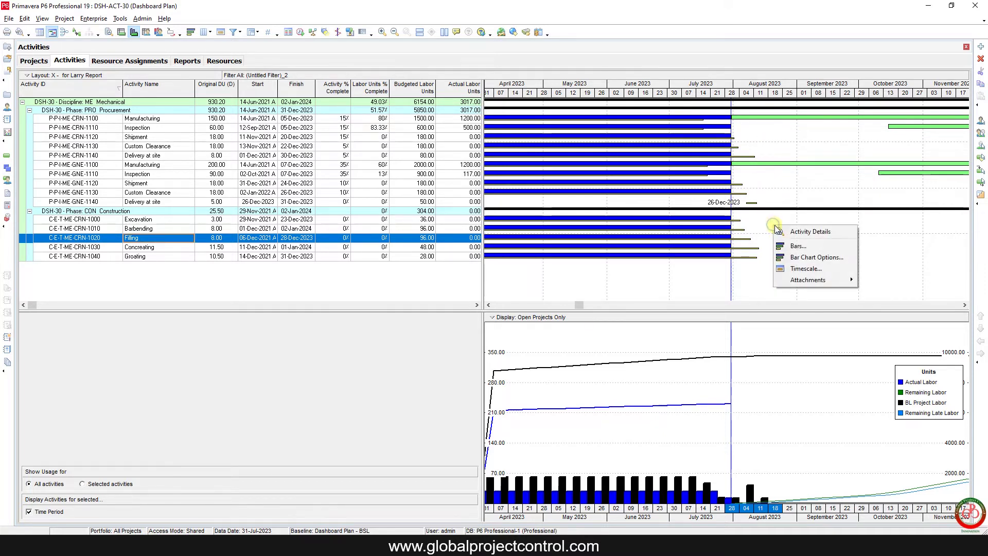
click(851, 258)
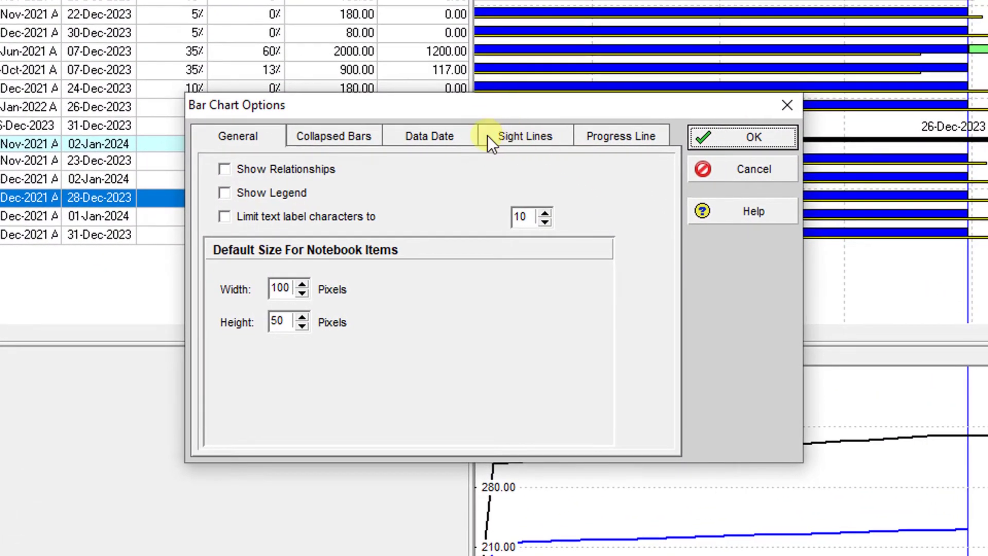
click(490, 135)
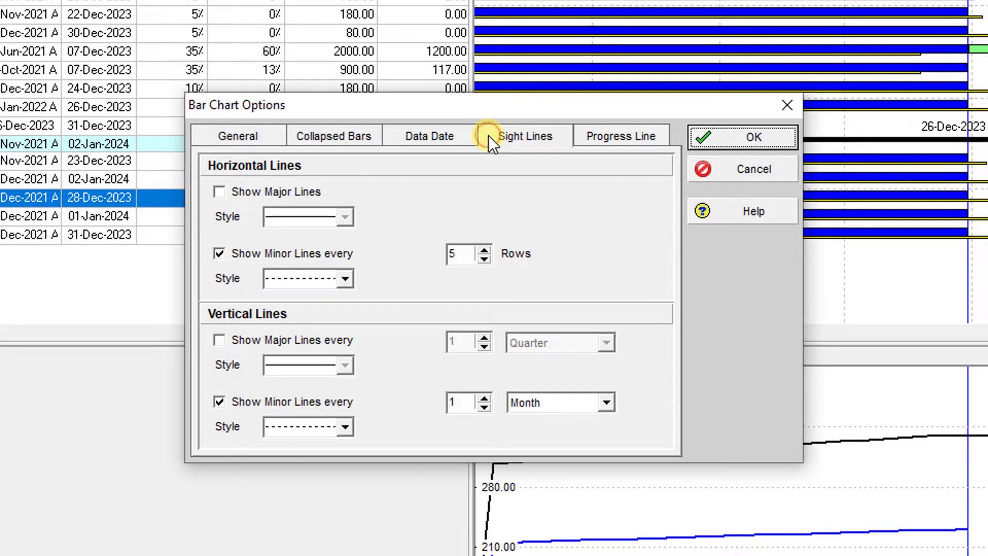
click(273, 340)
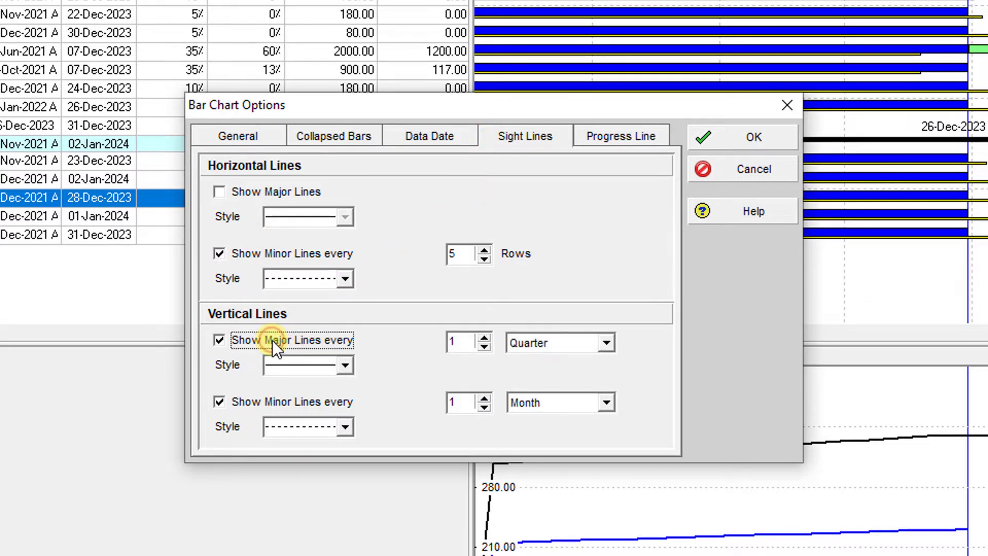
click(559, 342)
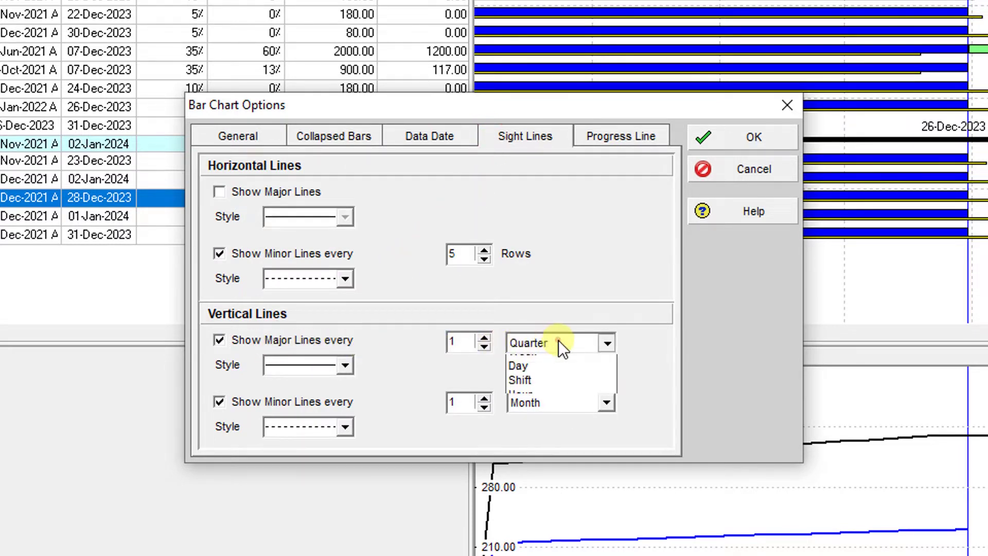
click(550, 390)
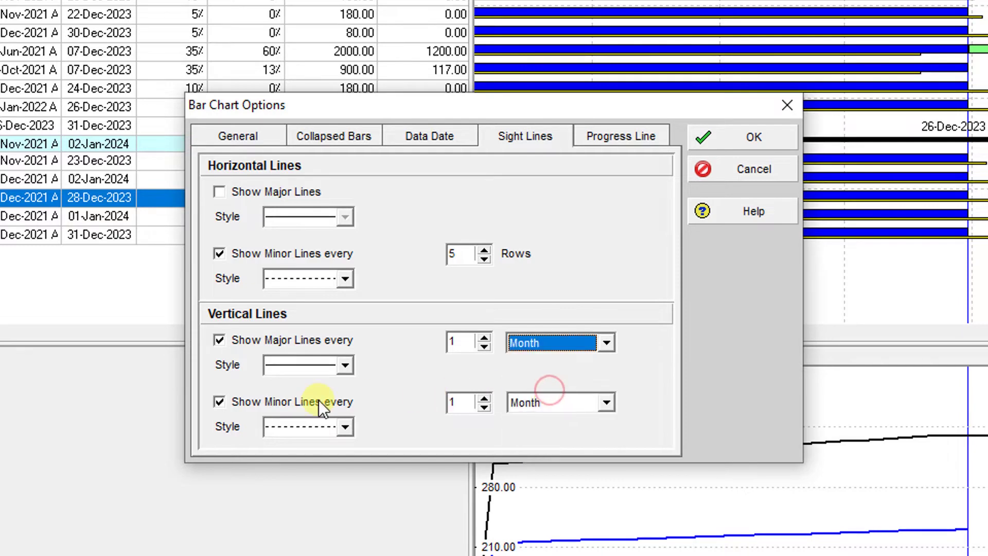
click(572, 406)
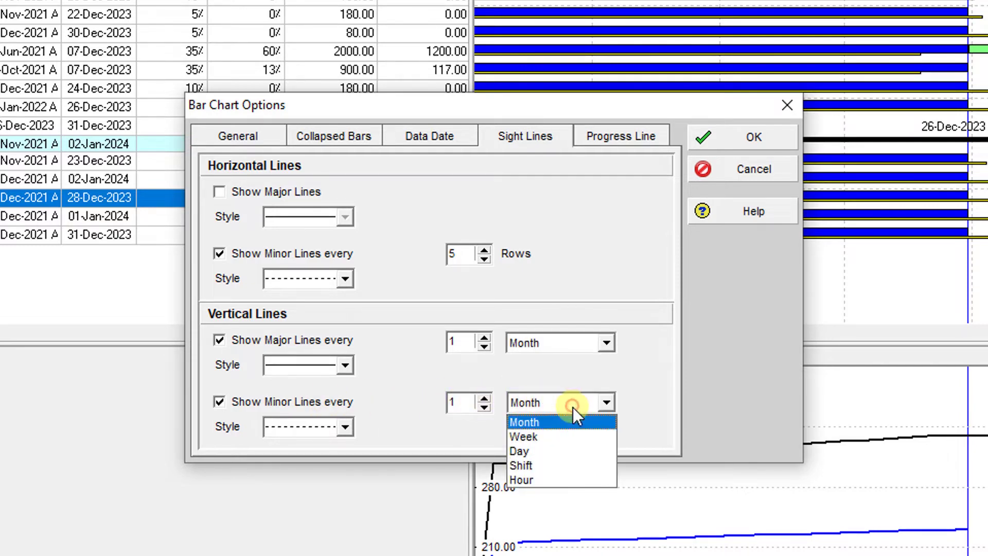
click(558, 437)
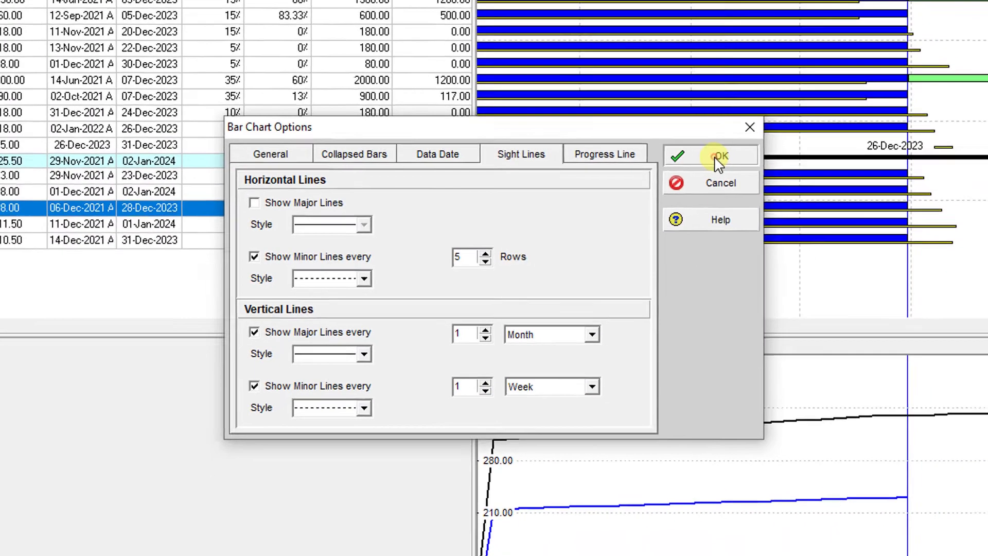
click(744, 137)
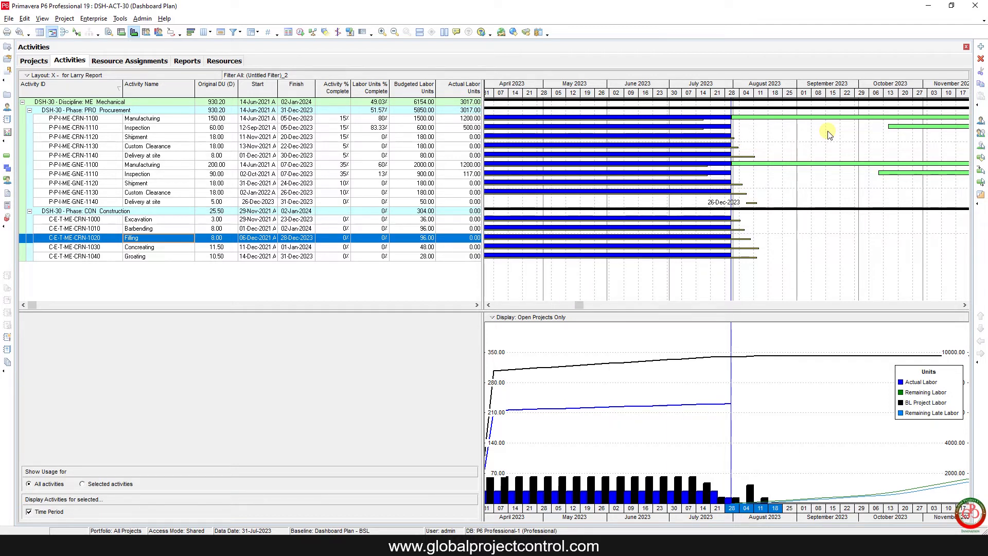
- Open the Dashboard Plan print preview from the File menu, then Page Setup
click(9, 19)
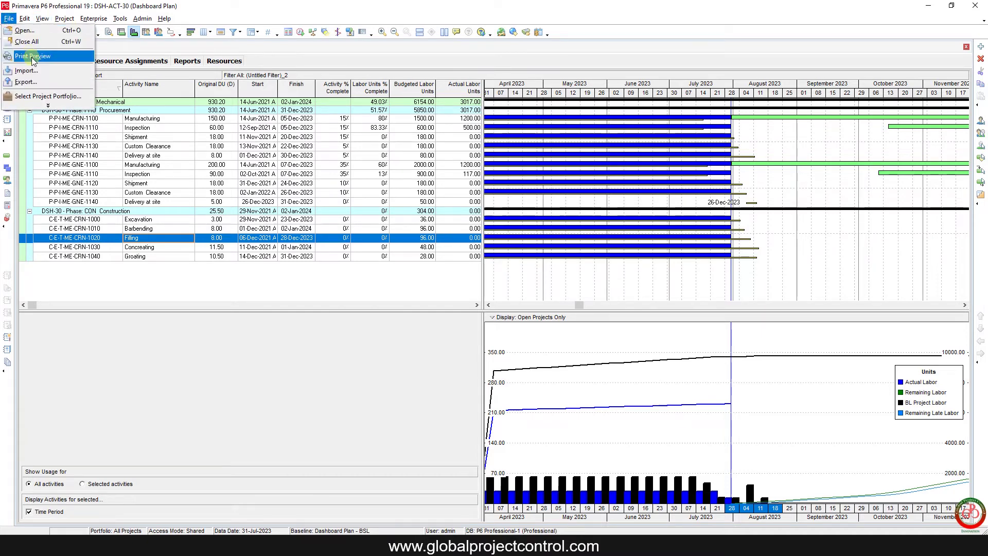
click(31, 56)
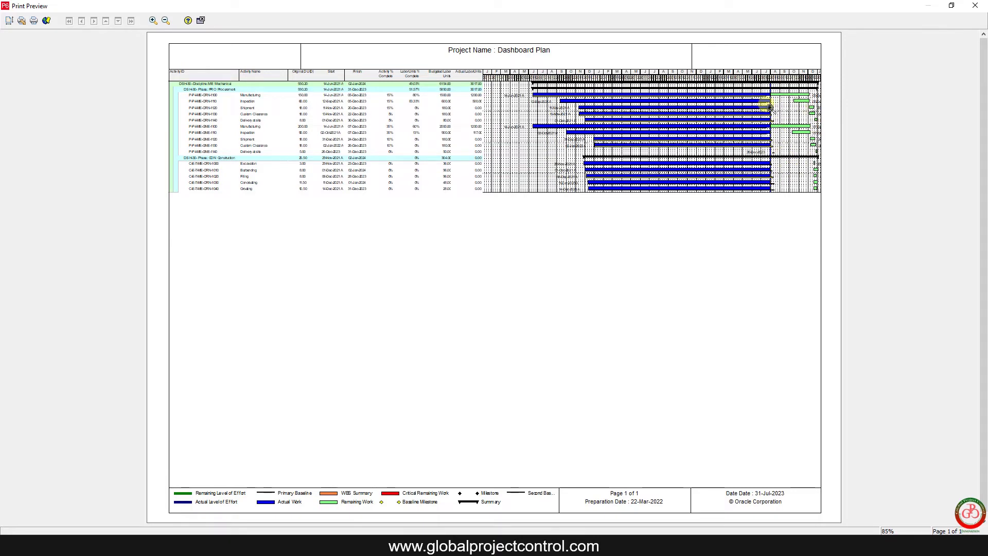
click(9, 21)
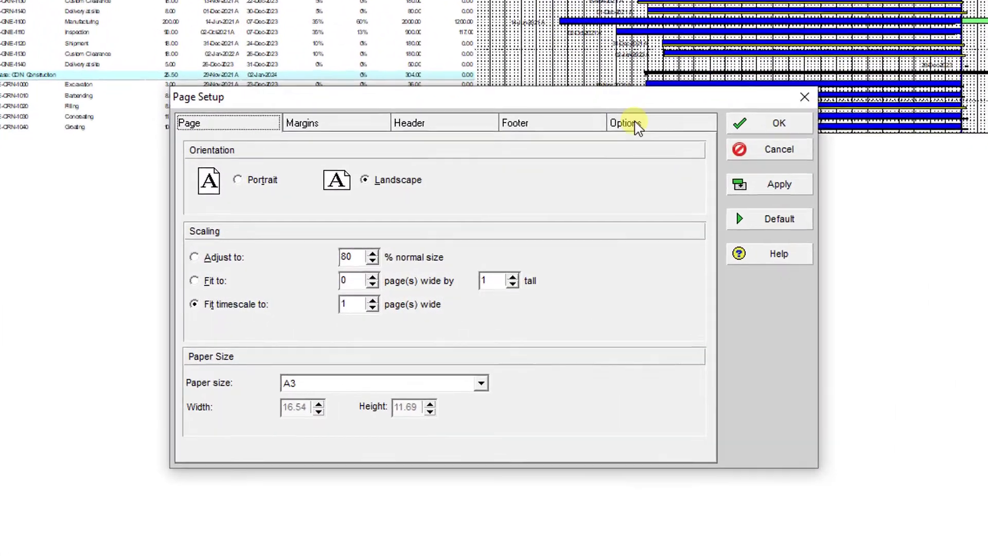
- Set the print timescale to start at DD-1W and finish at DD+4W, and apply
click(584, 184)
click(371, 128)
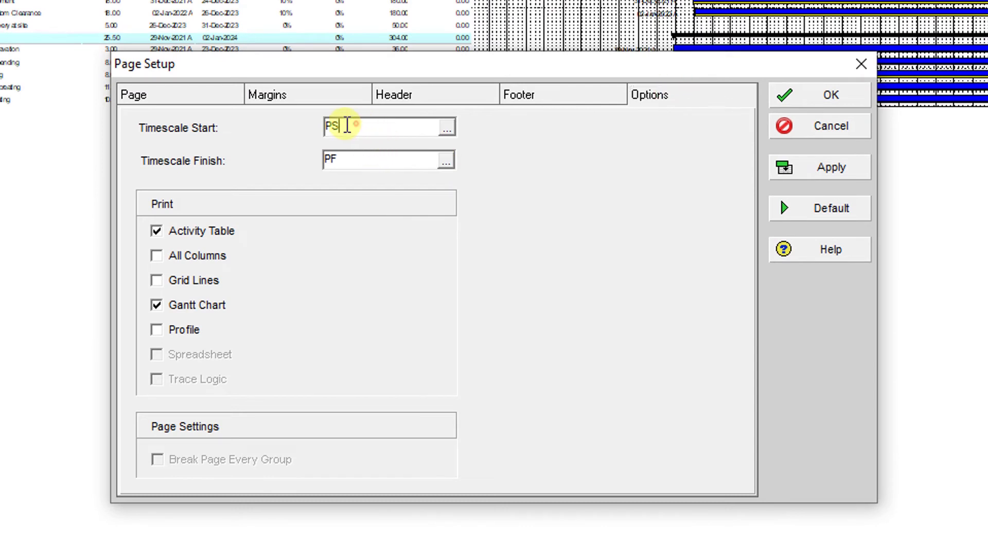
key(BackSpace)
key(BackSpace)
text(DD-1W)
key(Tab)
text(DD+3w)
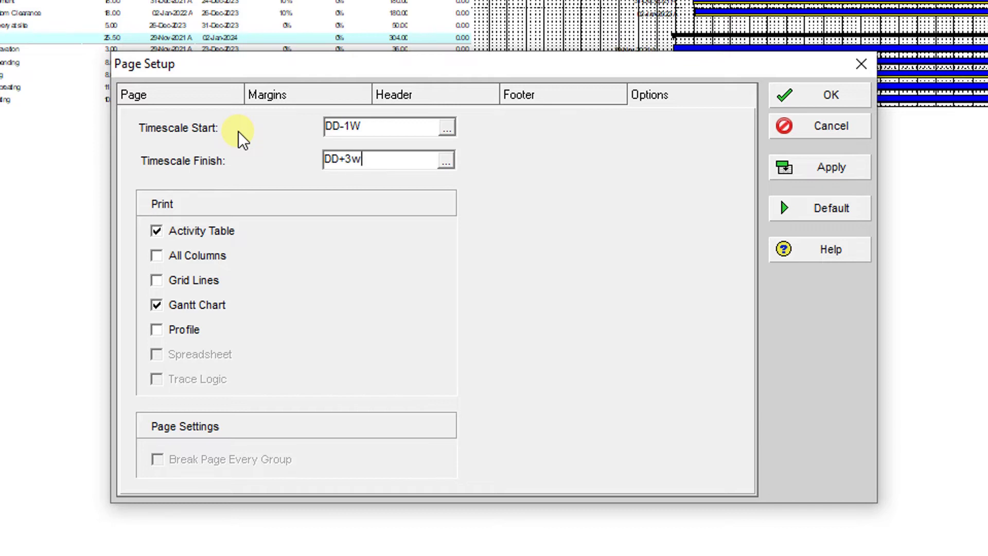
key(Left)
key(BackSpace)
text(4)
key(Return)
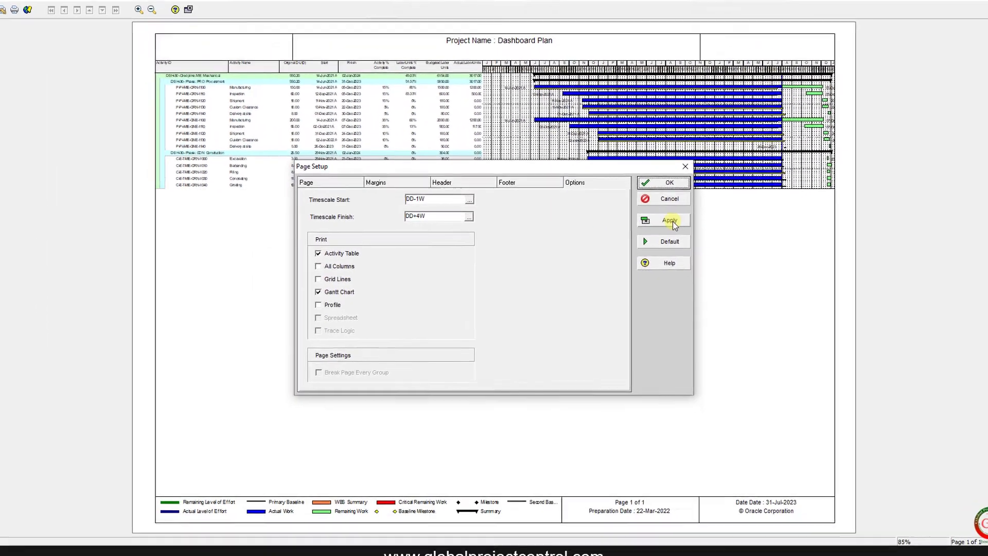
click(837, 170)
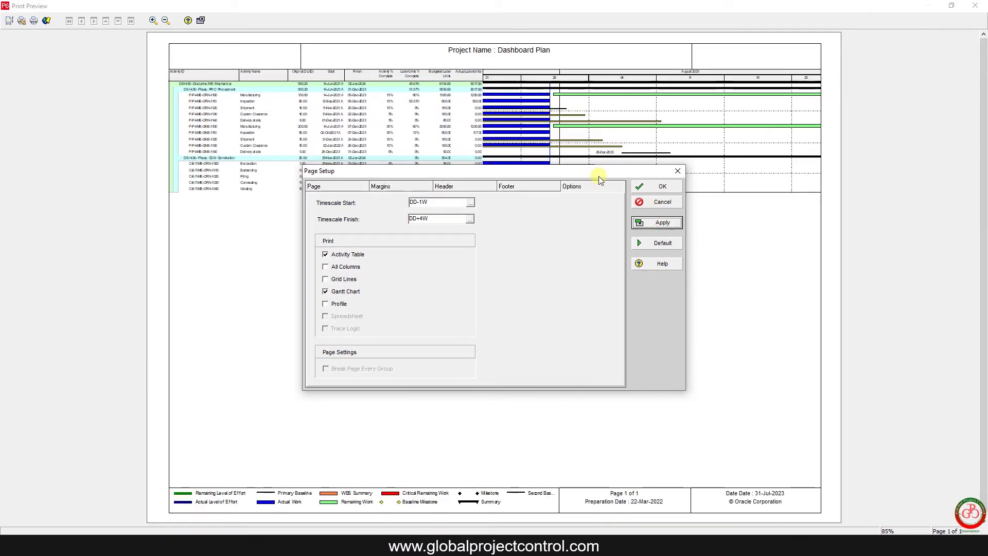
- Move Page Setup aside, tick Profile to print the labor chart, apply and confirm
drag(600, 175, 546, 254)
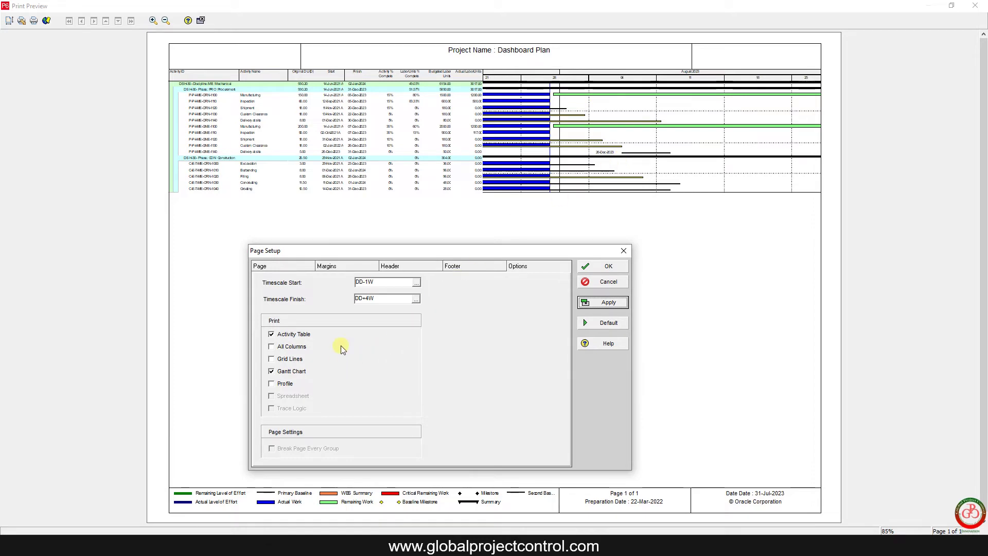
drag(434, 254, 241, 206)
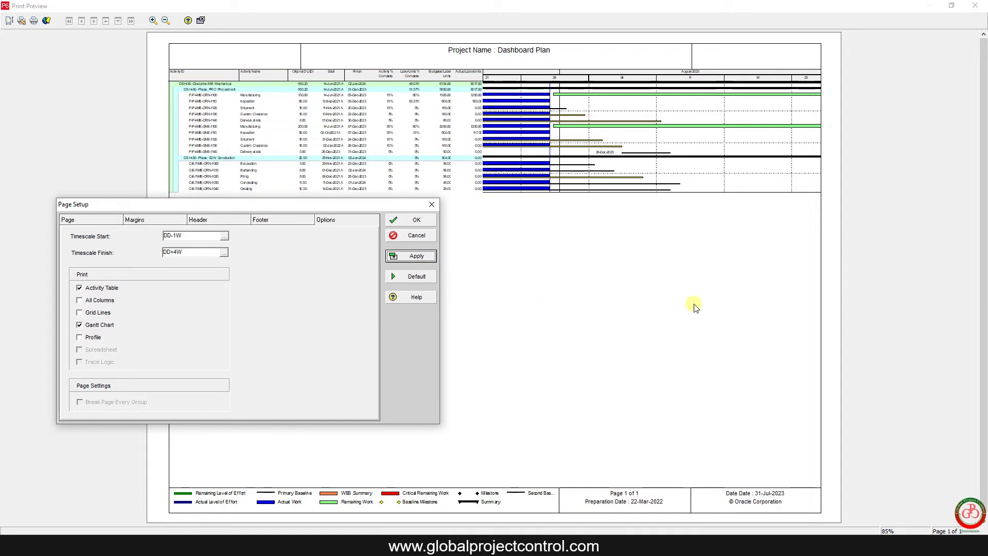
click(94, 339)
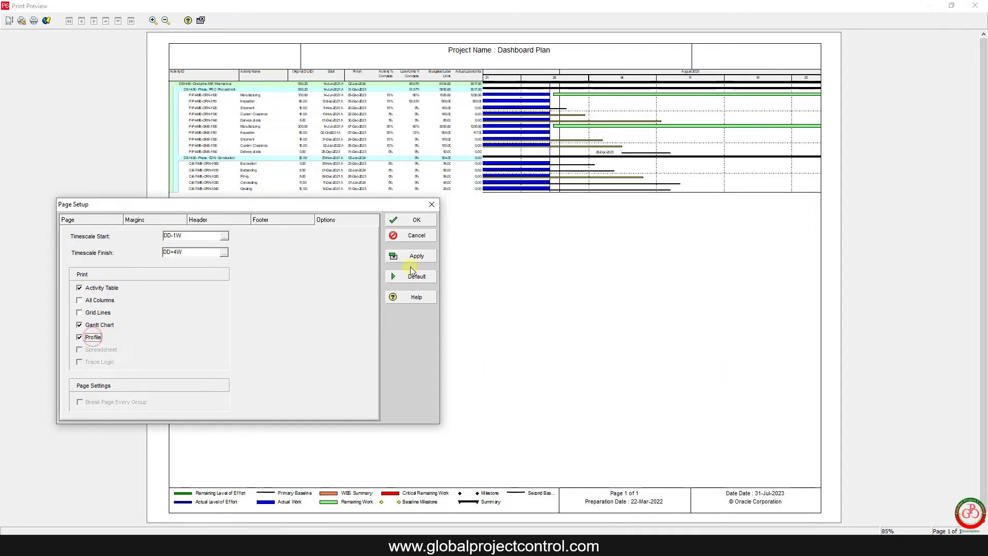
click(423, 257)
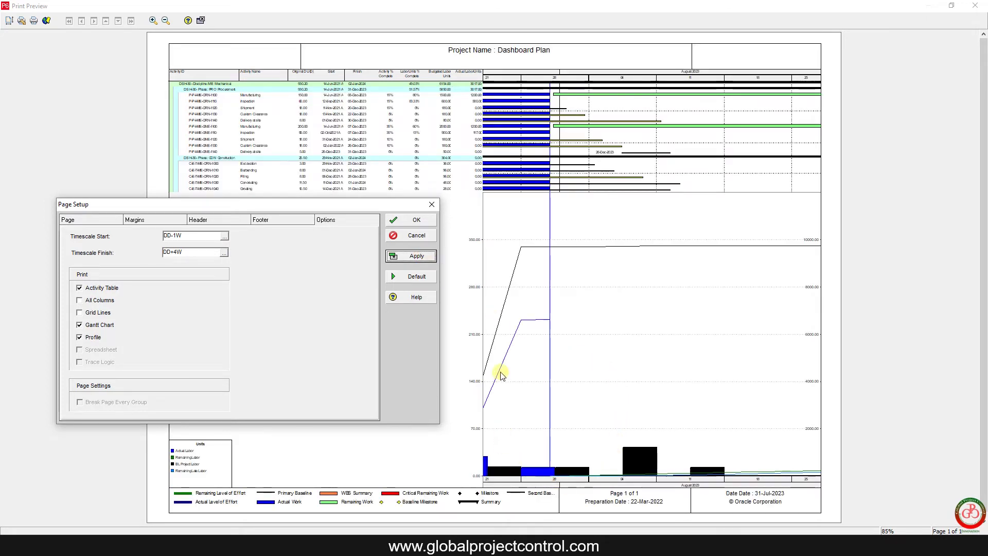
click(415, 221)
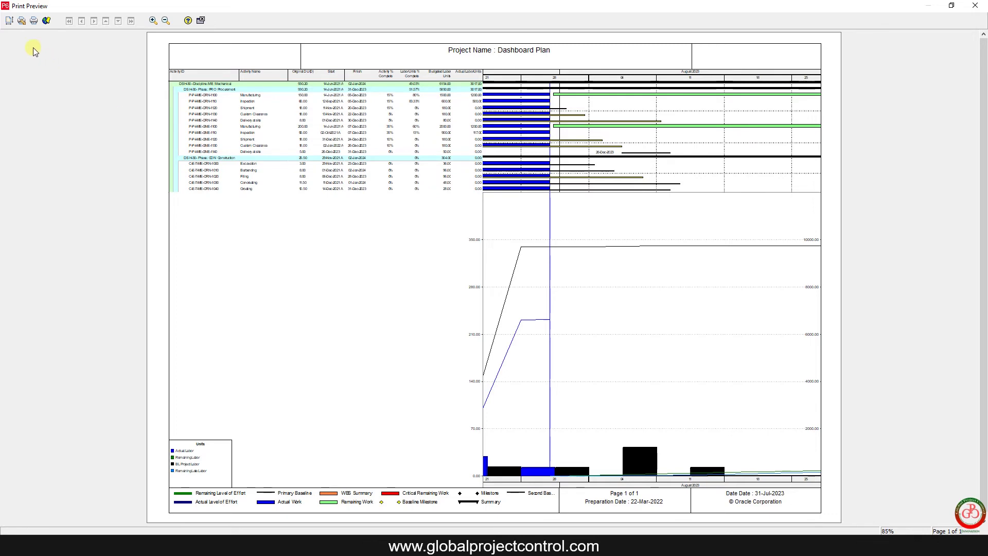
- Print the one-page look-ahead preview to the pdfFactory Pro printer
click(35, 21)
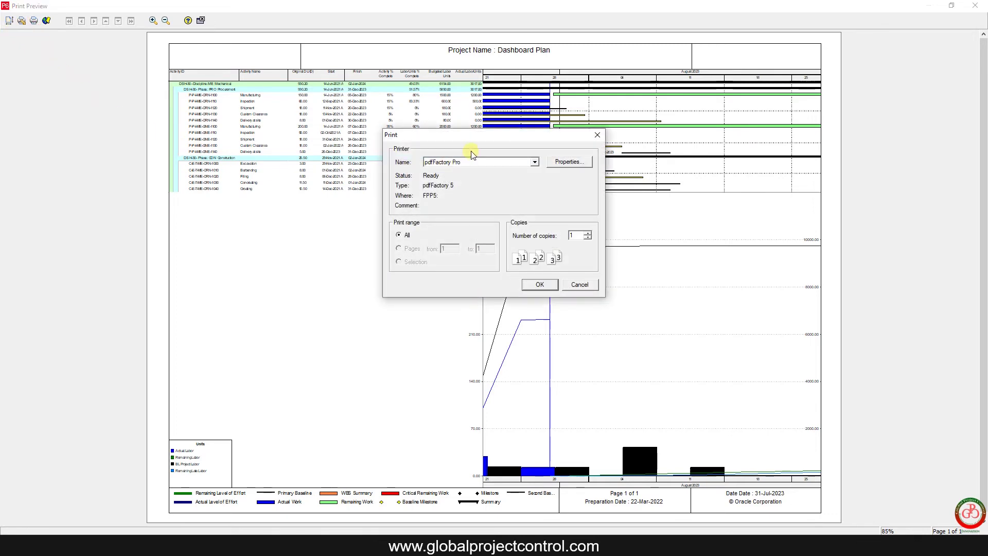
click(538, 284)
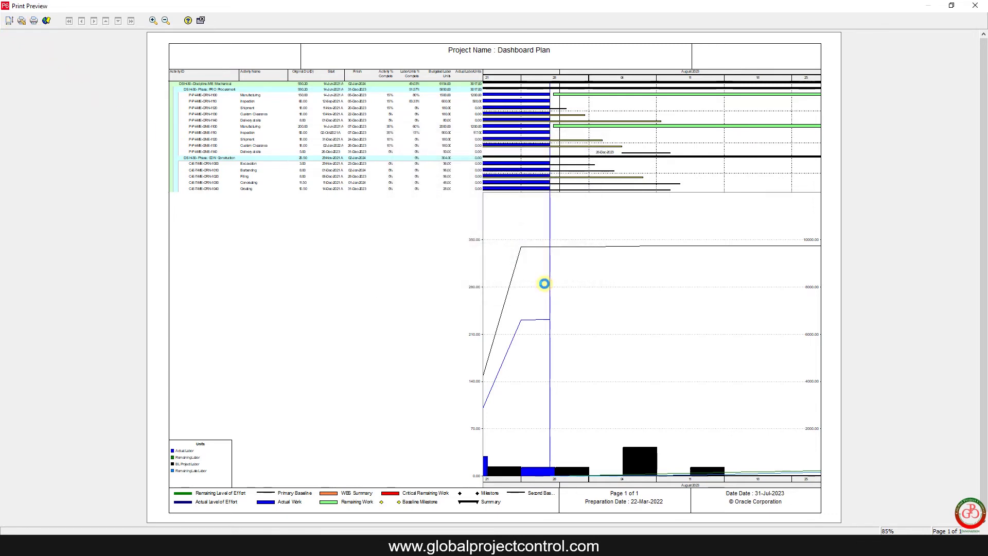